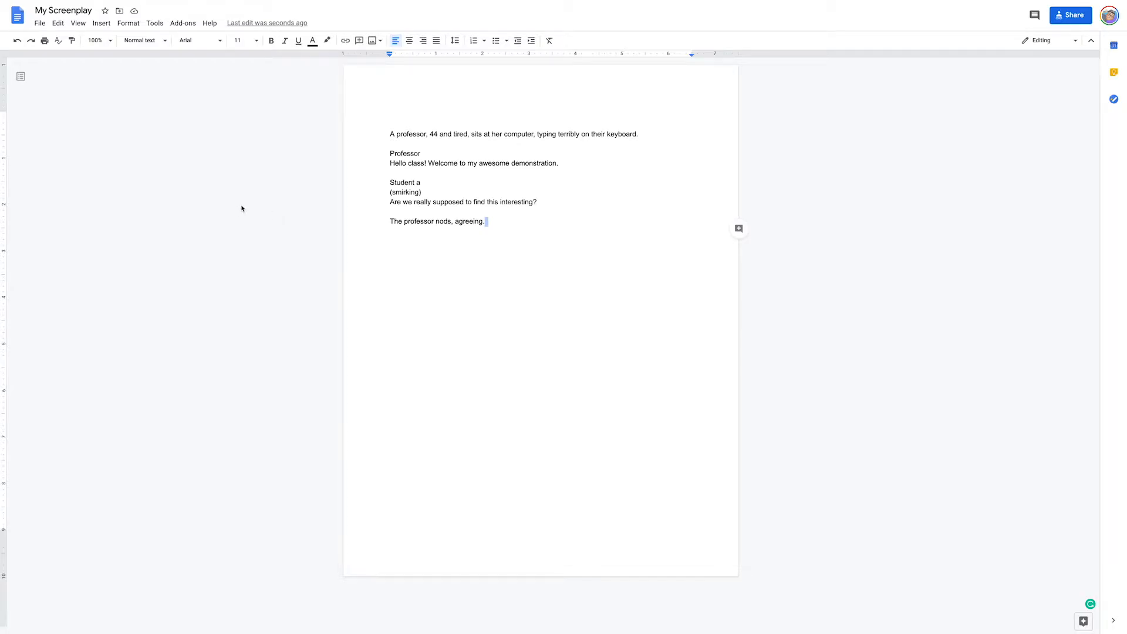
click(67, 12)
drag(93, 11, 36, 10)
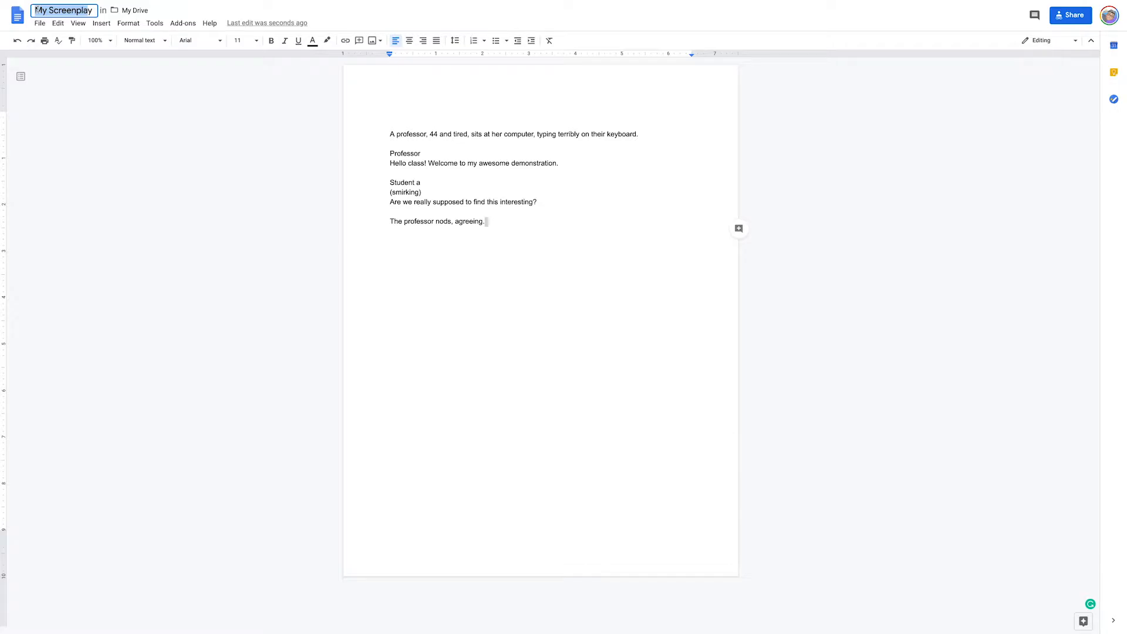
key(Return)
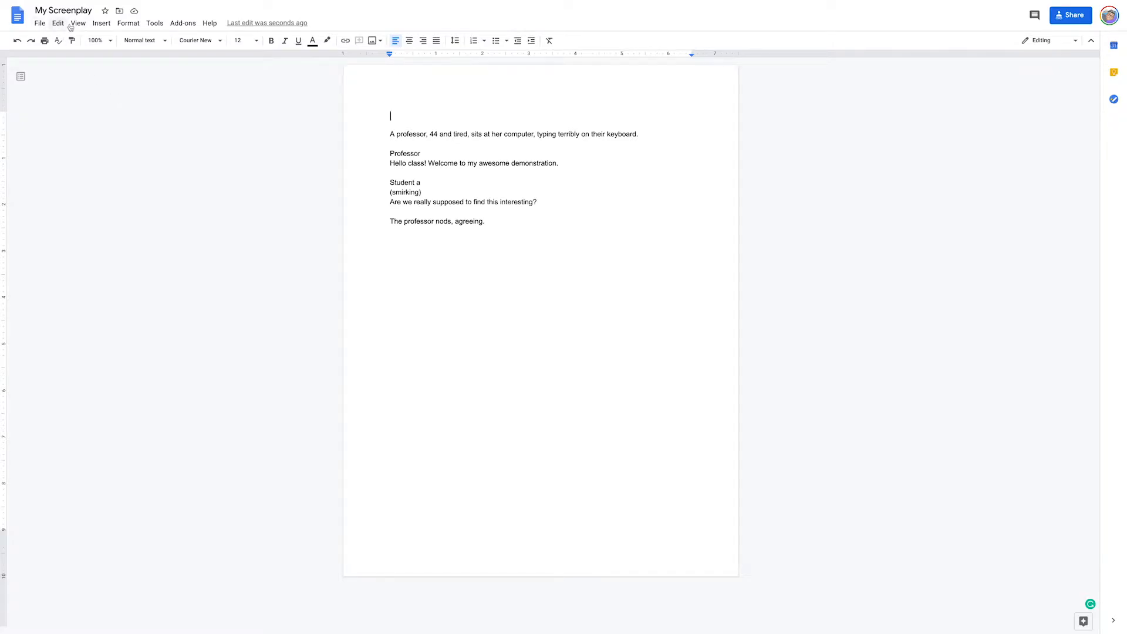
Launch the Screenplay Formatter add-on for this document.
click(187, 25)
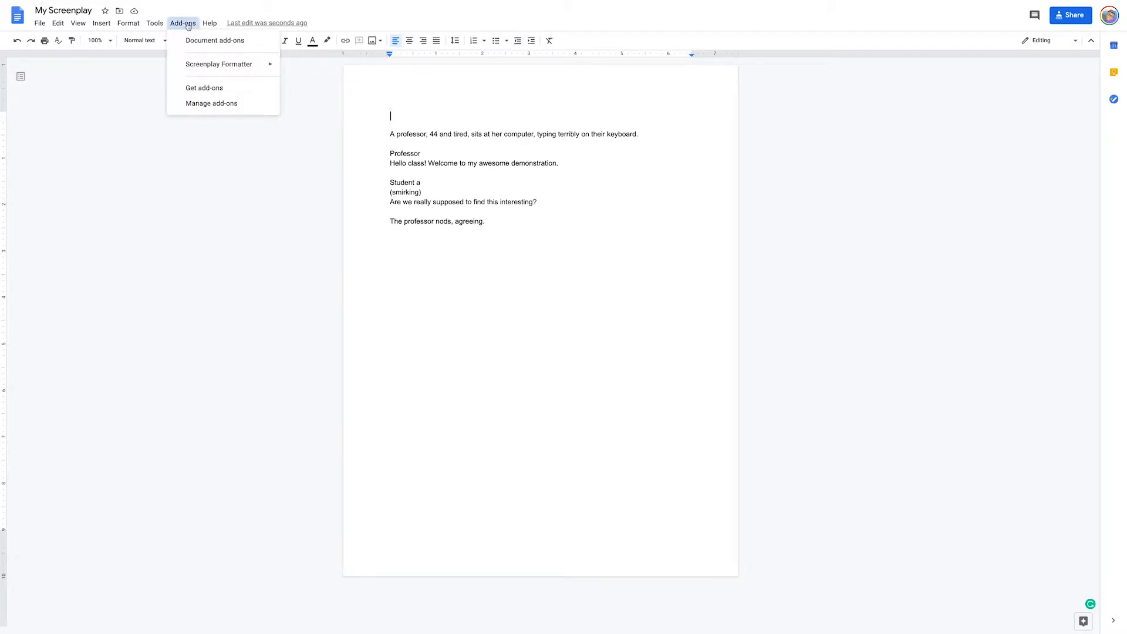
mouse_move(195, 67)
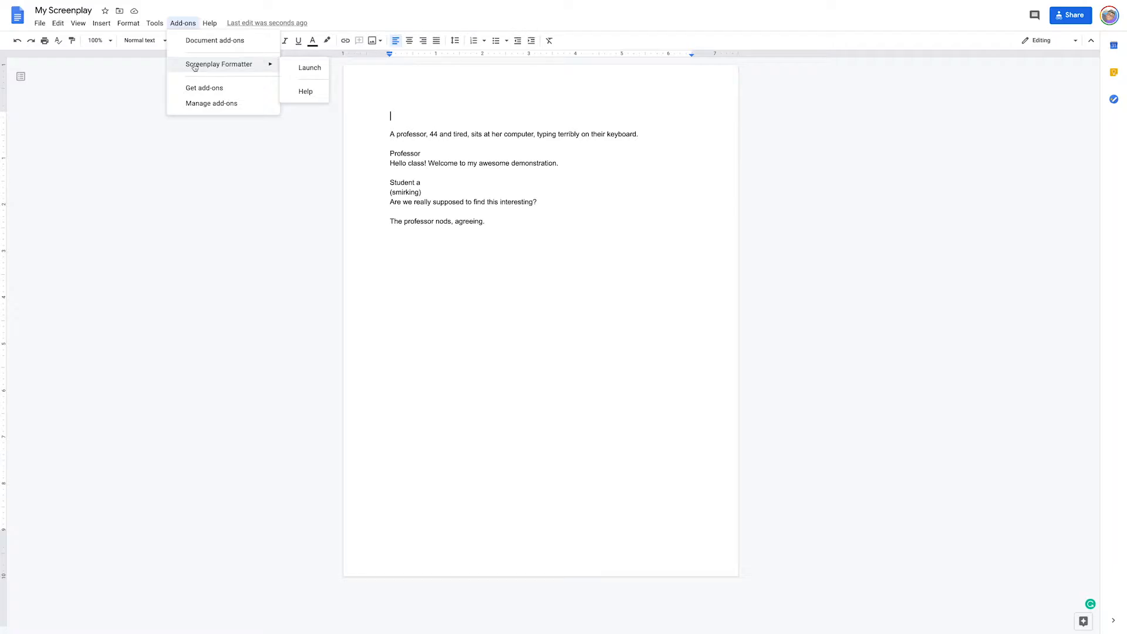
click(301, 69)
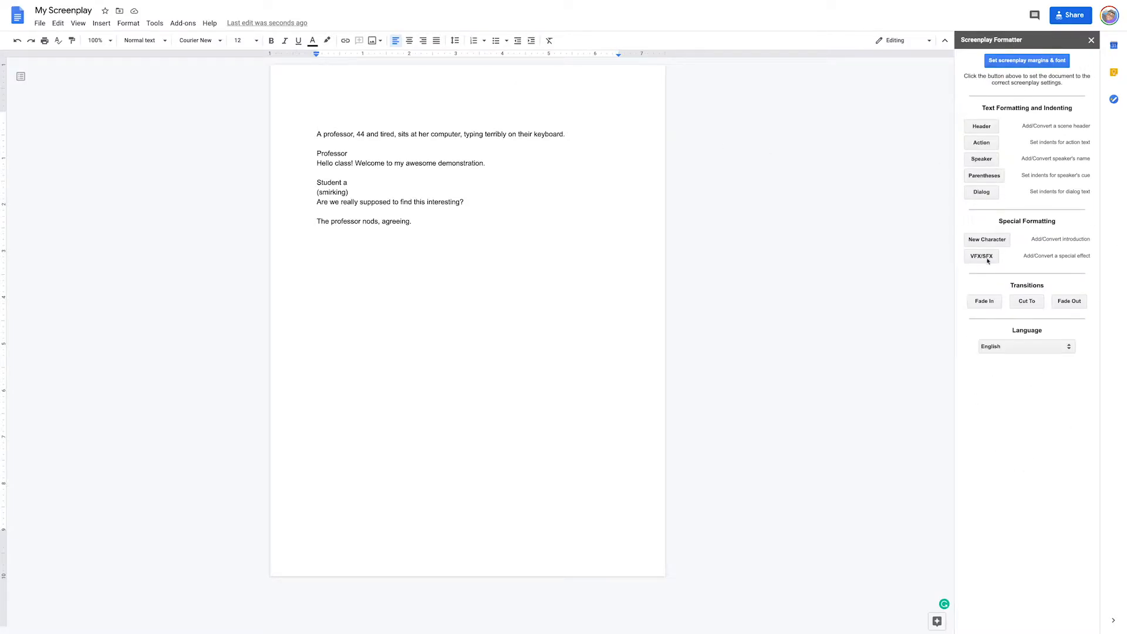
Dismiss the update notification and apply the screenplay margins and font to the document.
drag(317, 134, 427, 223)
click(426, 223)
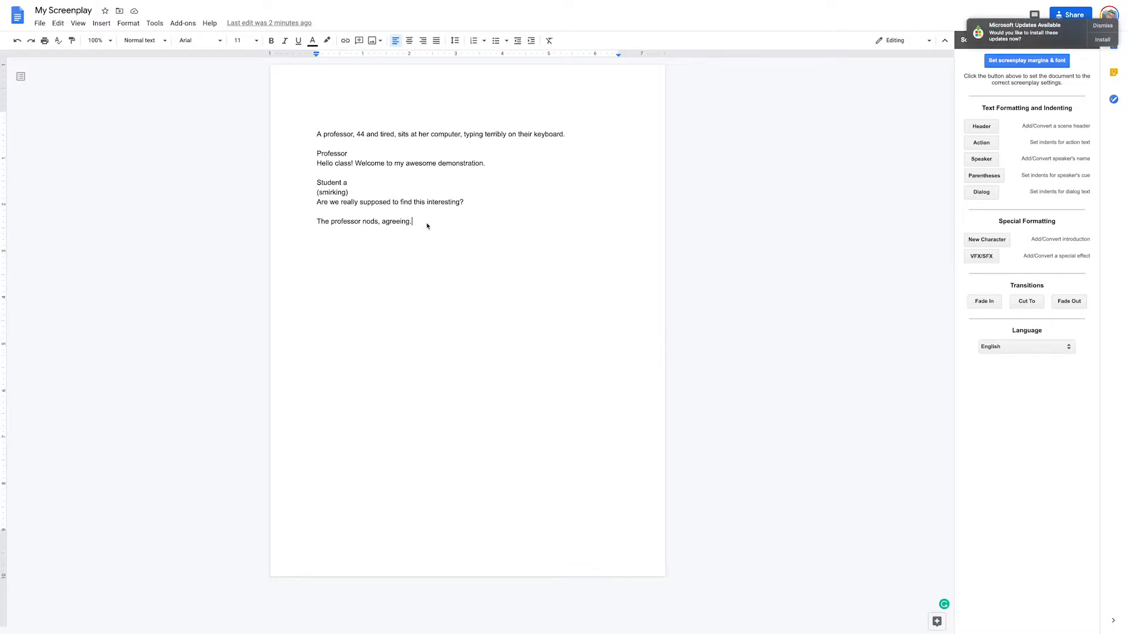
click(1096, 27)
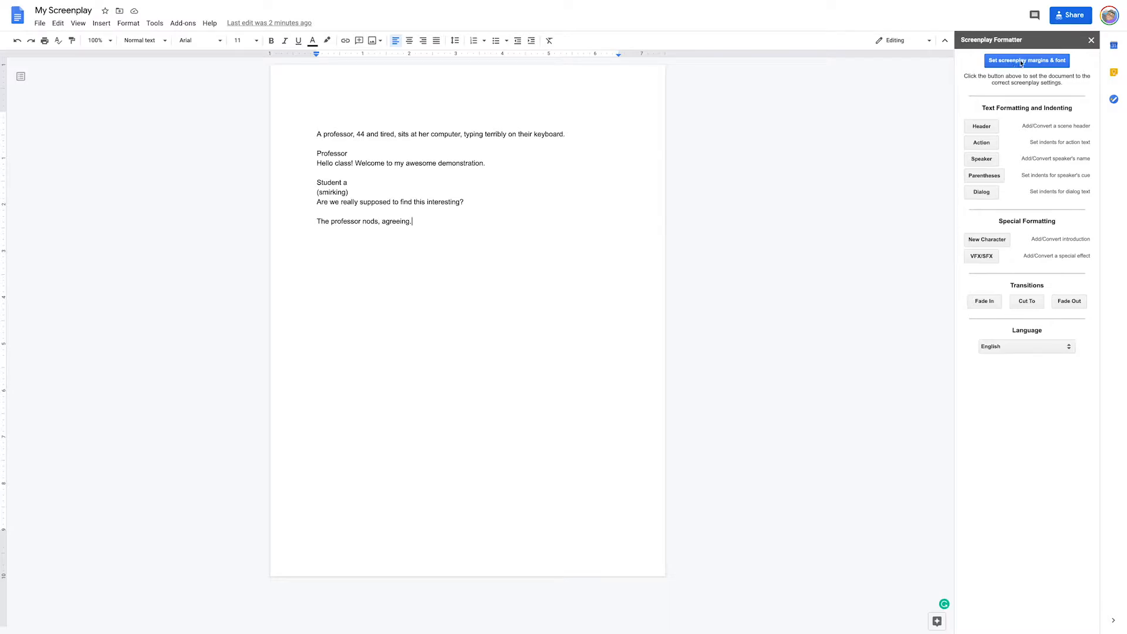
click(1020, 62)
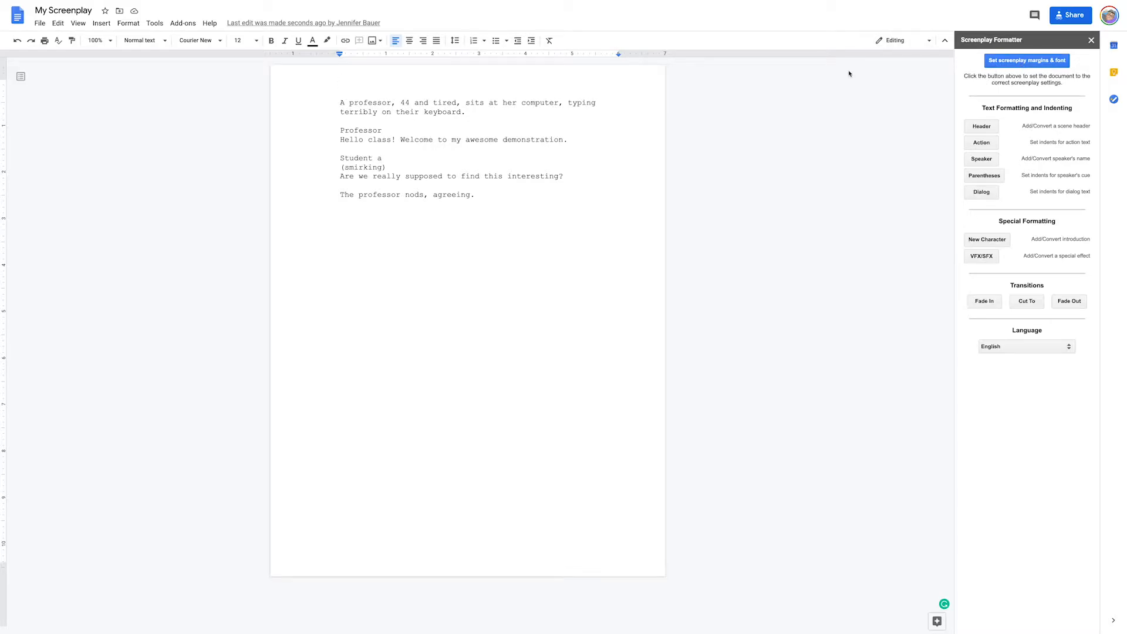
Insert a Fade In transition at the start of the script, with a blank line below it for the scene header.
click(984, 307)
double_click(395, 87)
key(Left)
key(Return)
key(Return)
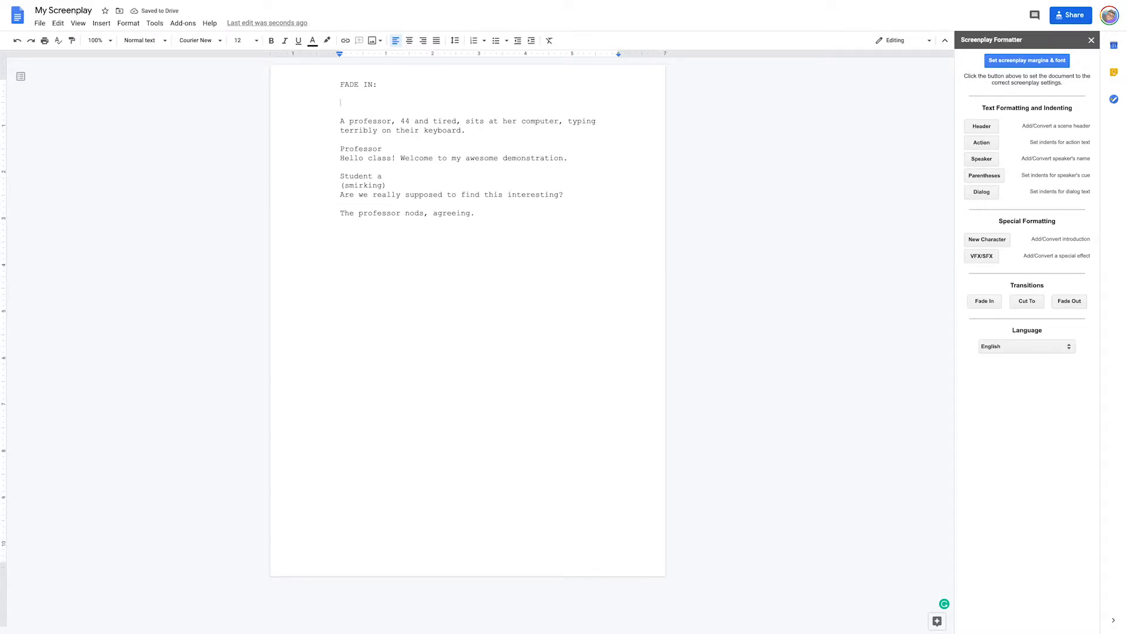
Create the scene header "int. classroom - morning" below the FADE IN line.
click(984, 131)
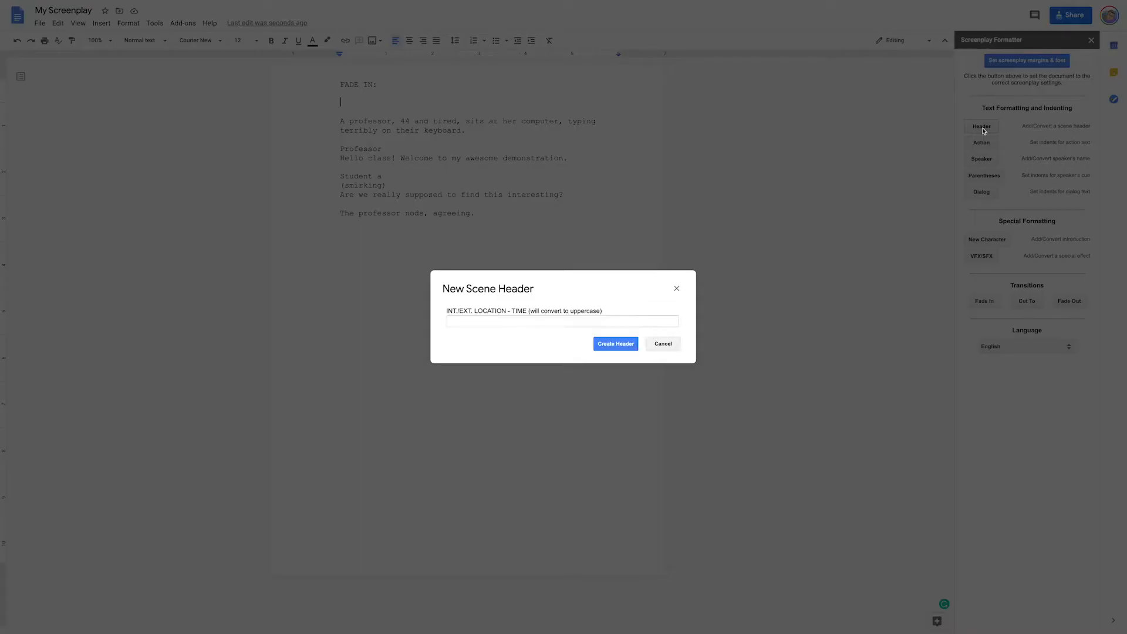
click(563, 322)
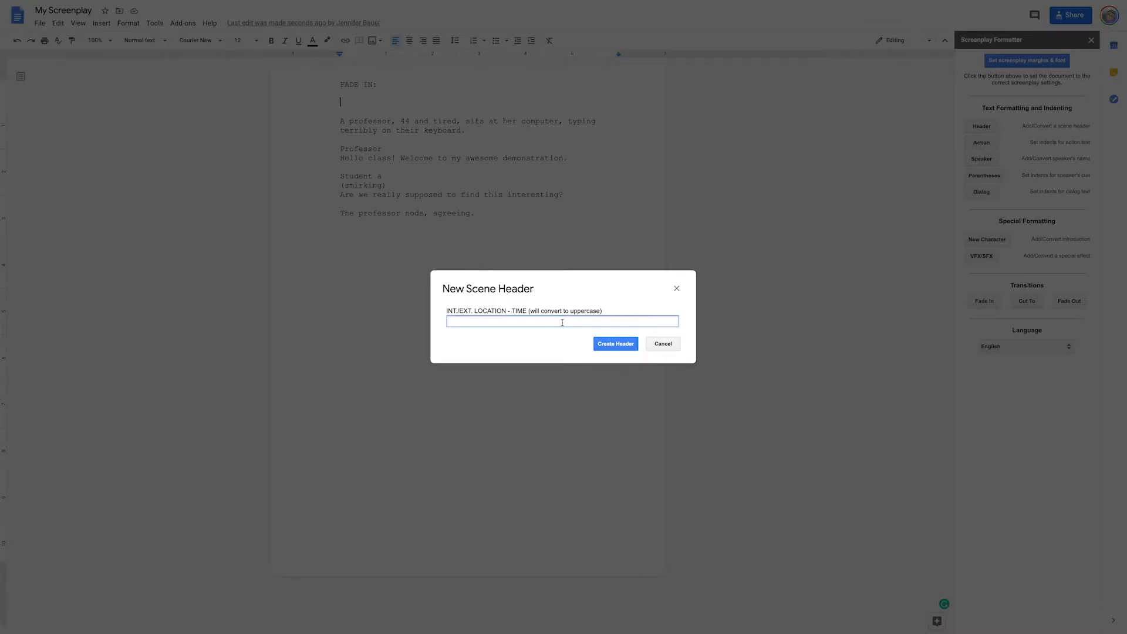
text(int. classroom - morning)
click(625, 346)
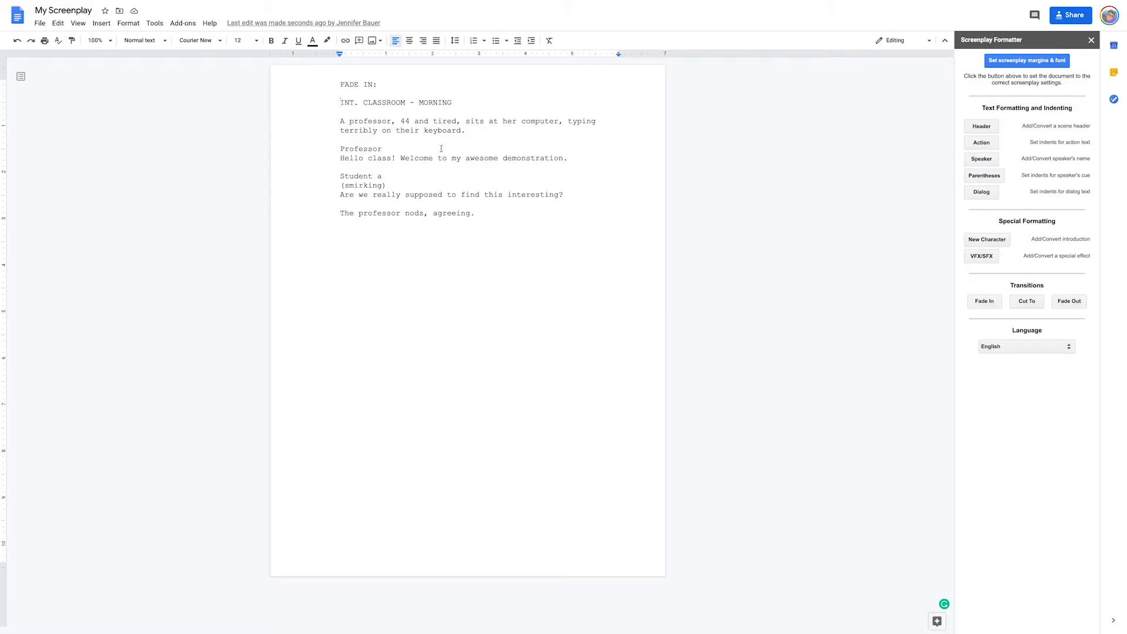
drag(453, 107, 326, 101)
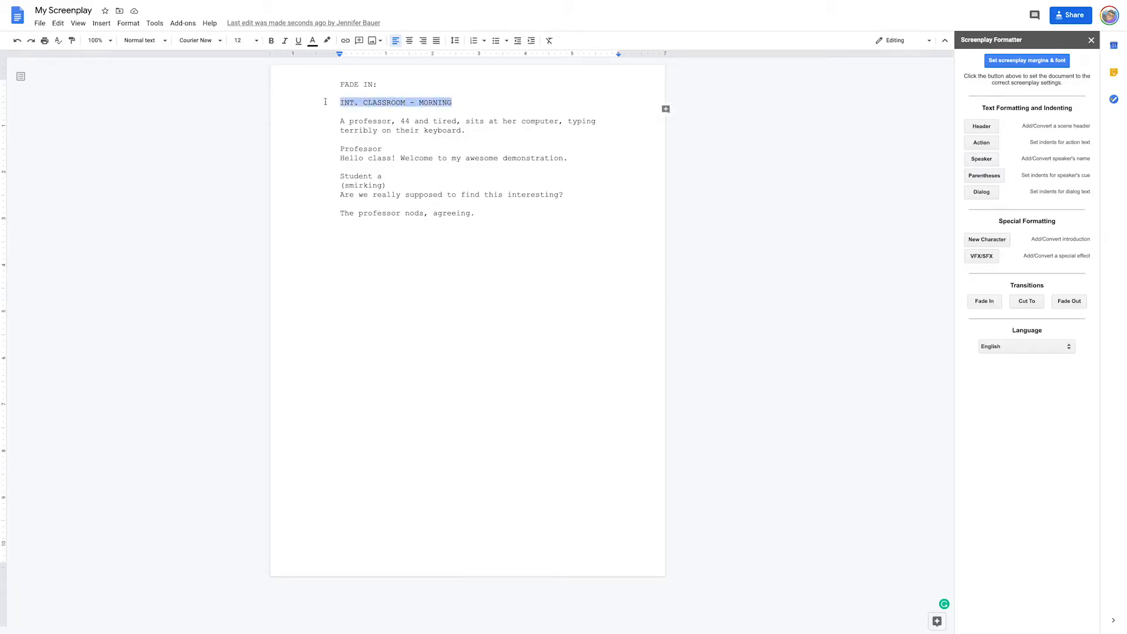
click(456, 102)
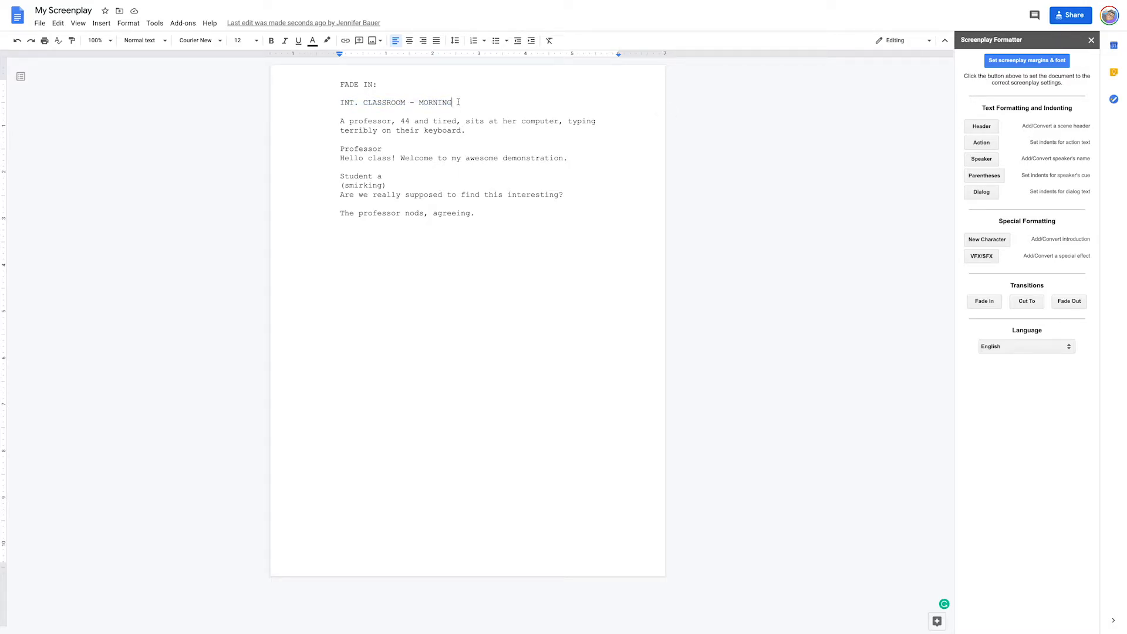
Format the opening description as action text and mark the word "professor" in it as a new character.
drag(468, 131, 335, 118)
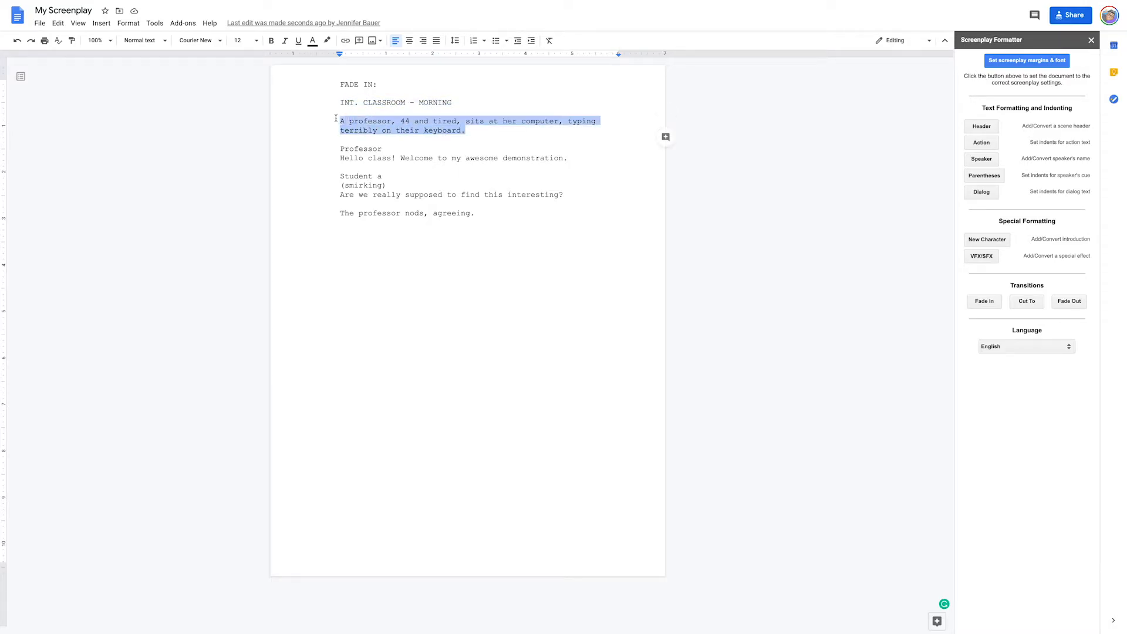
click(977, 144)
click(517, 135)
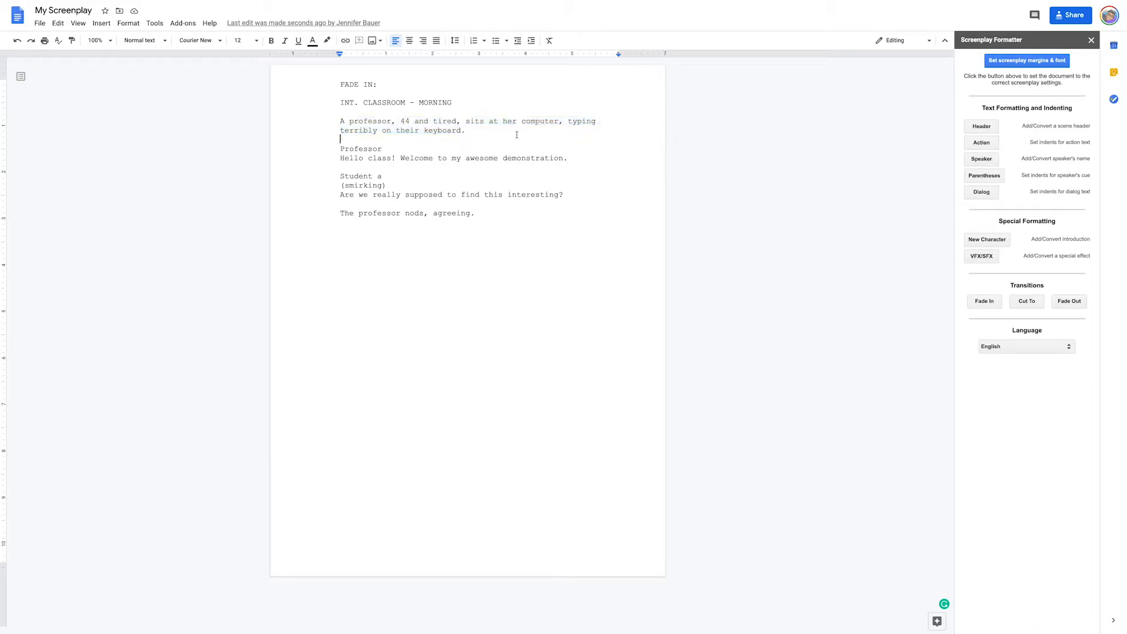
click(506, 131)
drag(350, 122, 391, 121)
click(1004, 241)
Format the "Professor" line as speaker and the "Hello class!" line below it as dialog.
drag(379, 148, 338, 148)
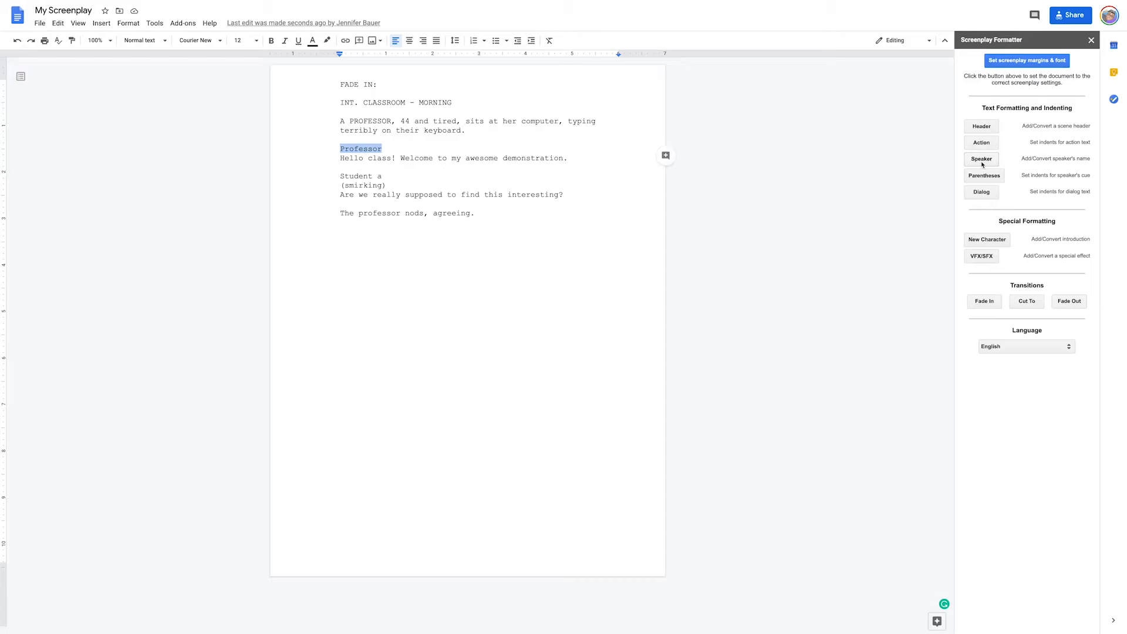
click(983, 164)
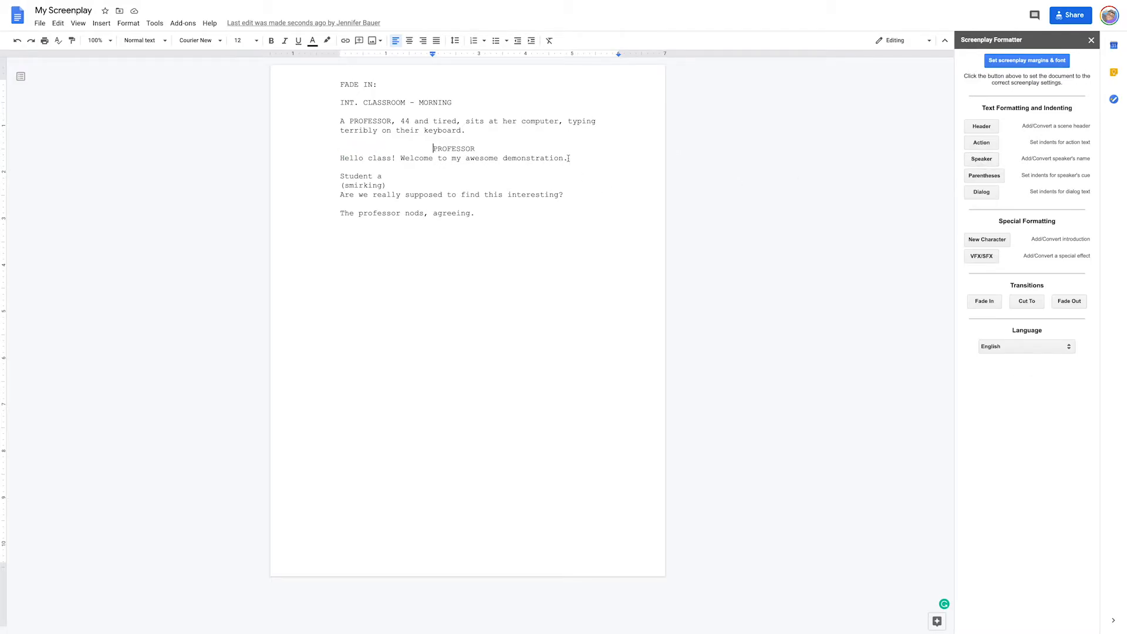
drag(569, 158, 342, 159)
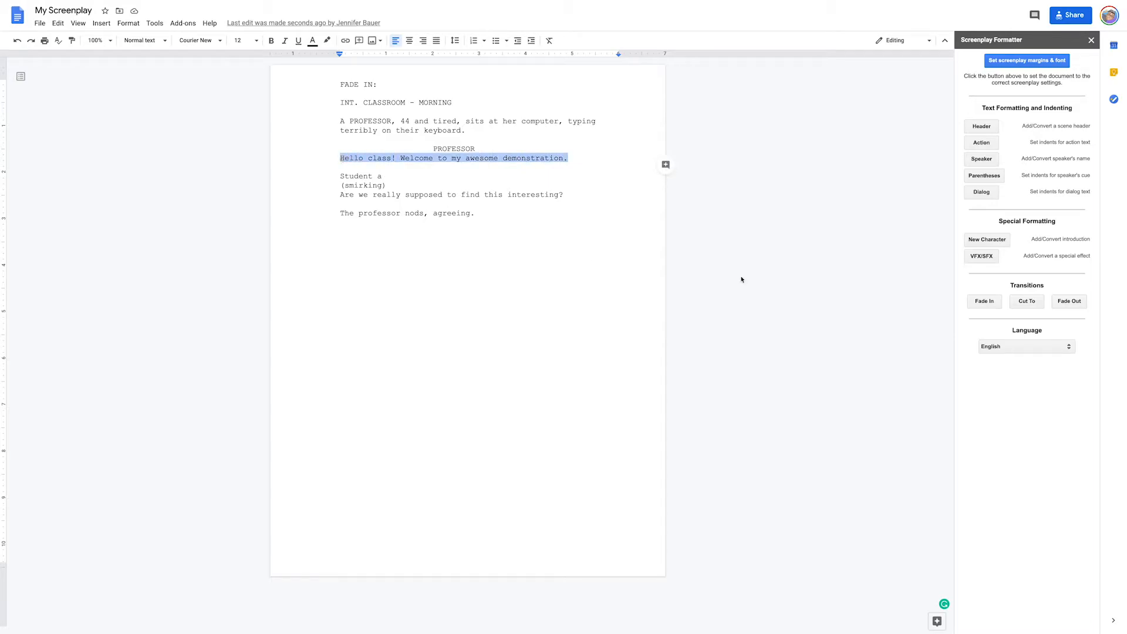
click(978, 194)
Format the "Student a" block line by line as speaker, parentheses for "(smirking)", and dialog for the question.
drag(383, 186, 339, 185)
click(978, 162)
drag(386, 195, 342, 195)
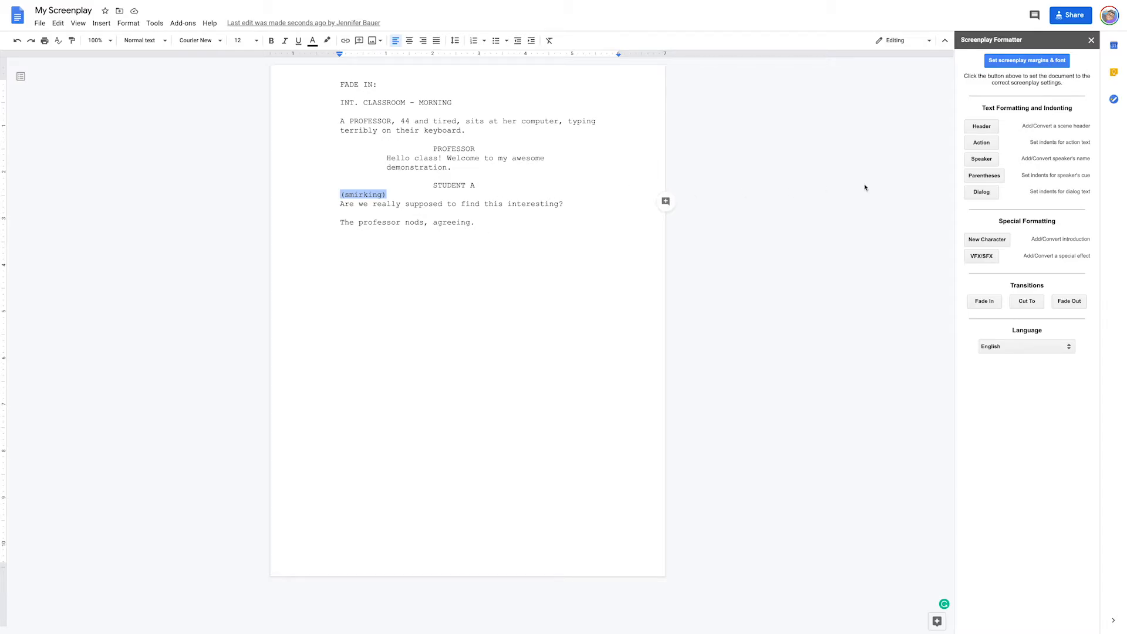
click(978, 176)
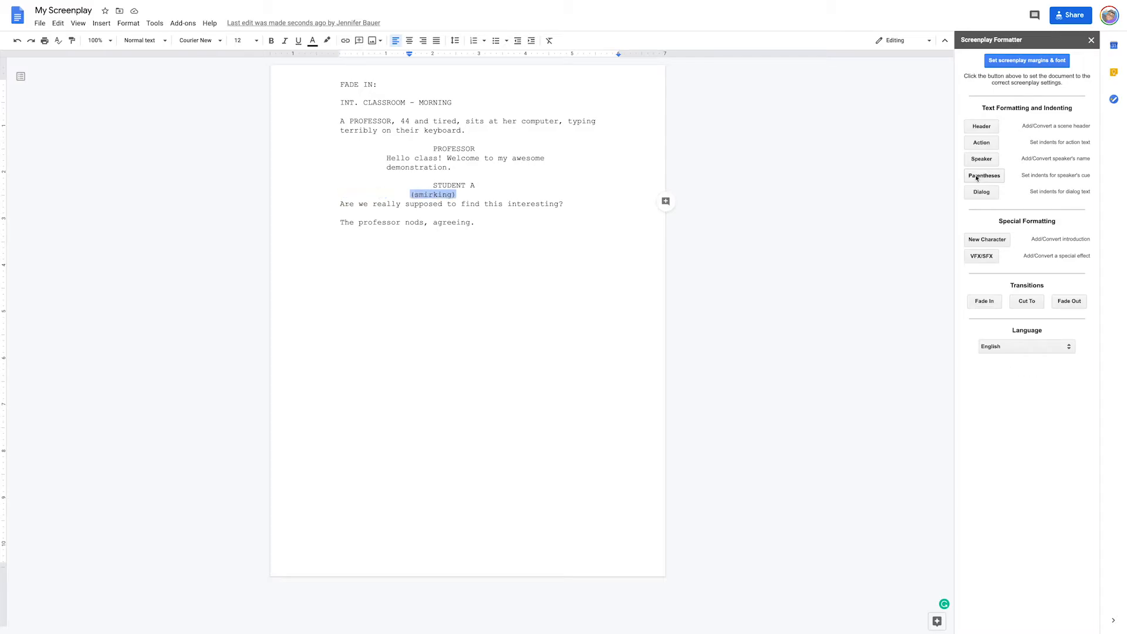
drag(564, 204, 339, 204)
click(982, 192)
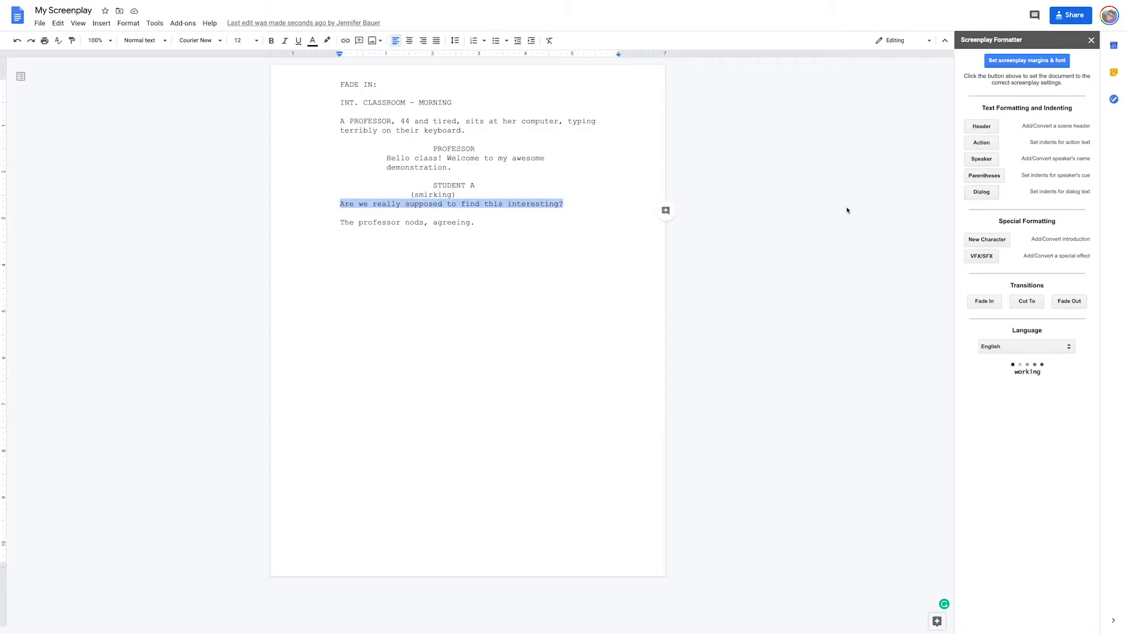
Create the scene header "ext. college campus - afternoon" in a new paragraph below "The professor nods, agreeing.".
click(373, 232)
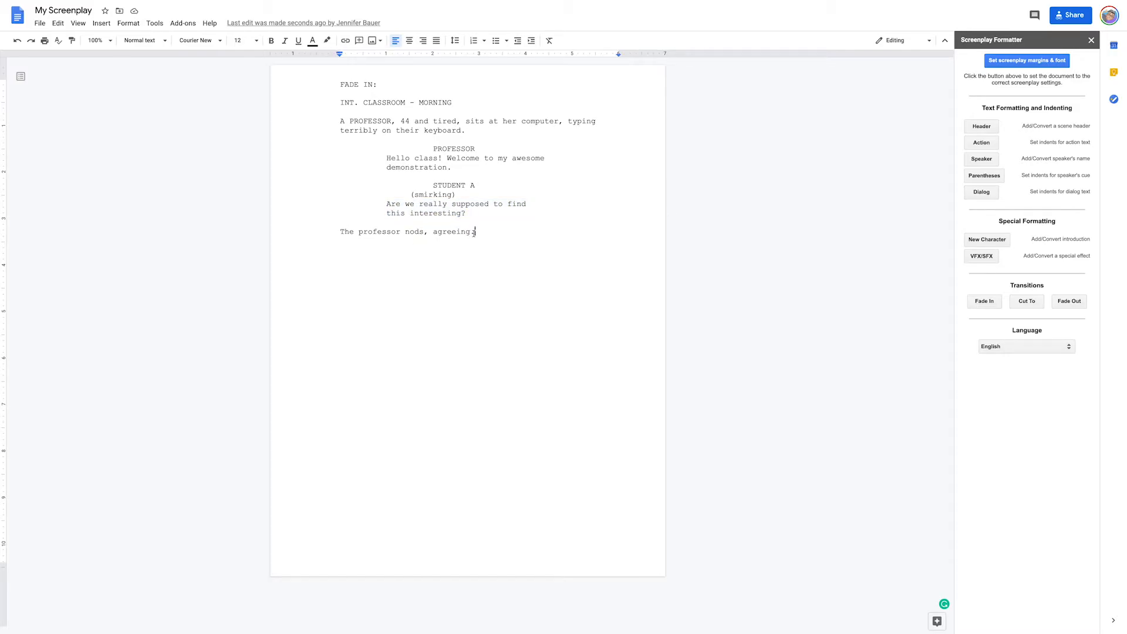
key(Return)
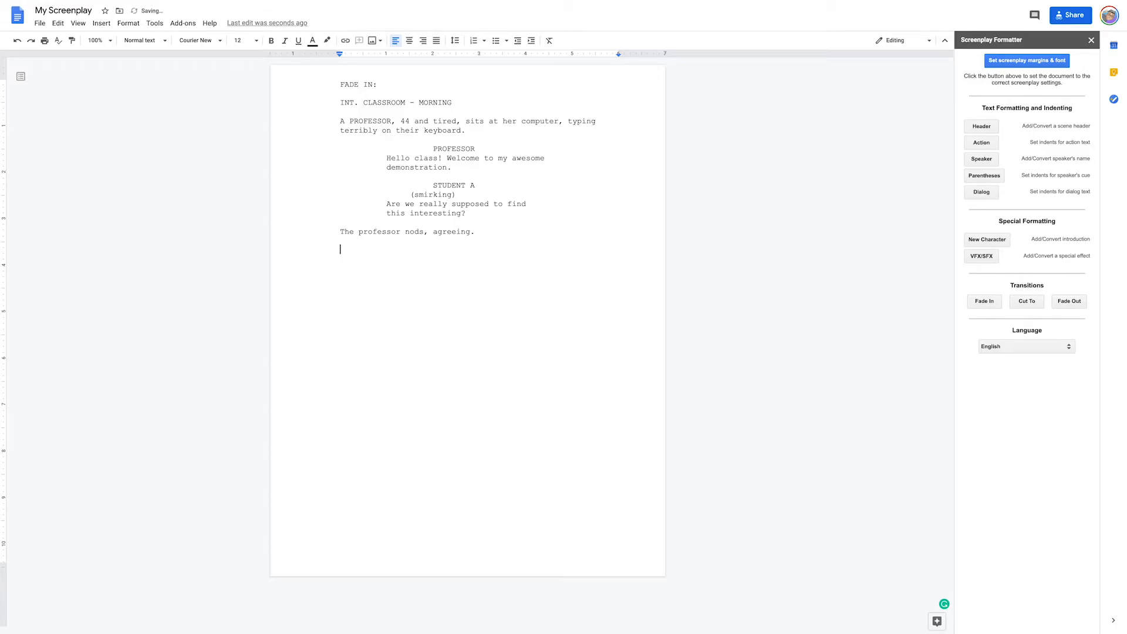
click(340, 231)
key(Return)
click(968, 127)
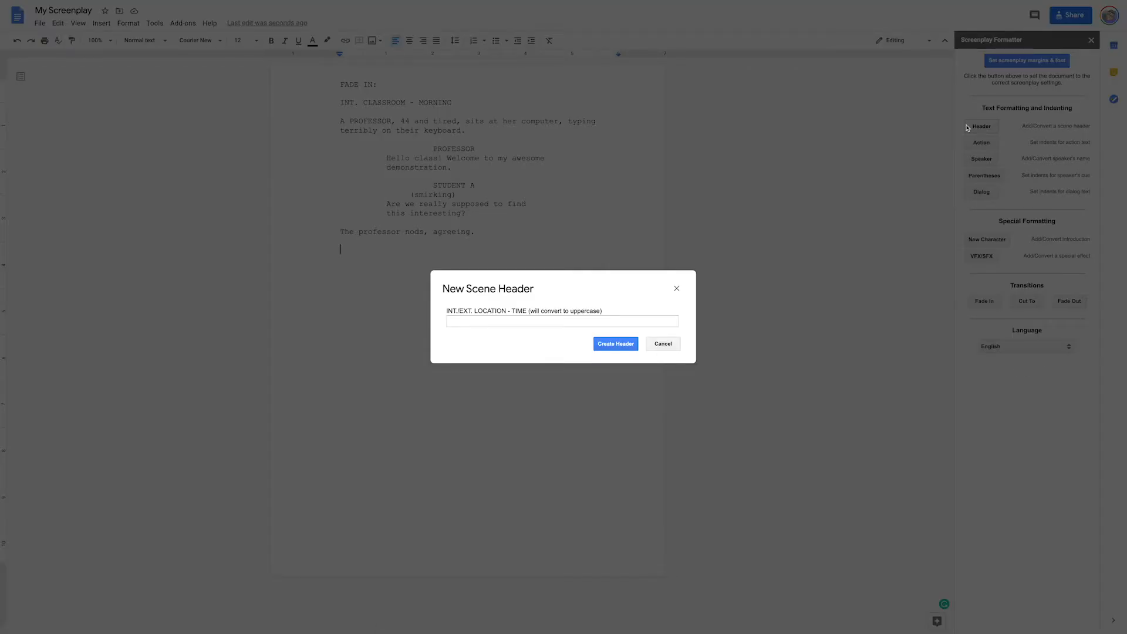
click(610, 320)
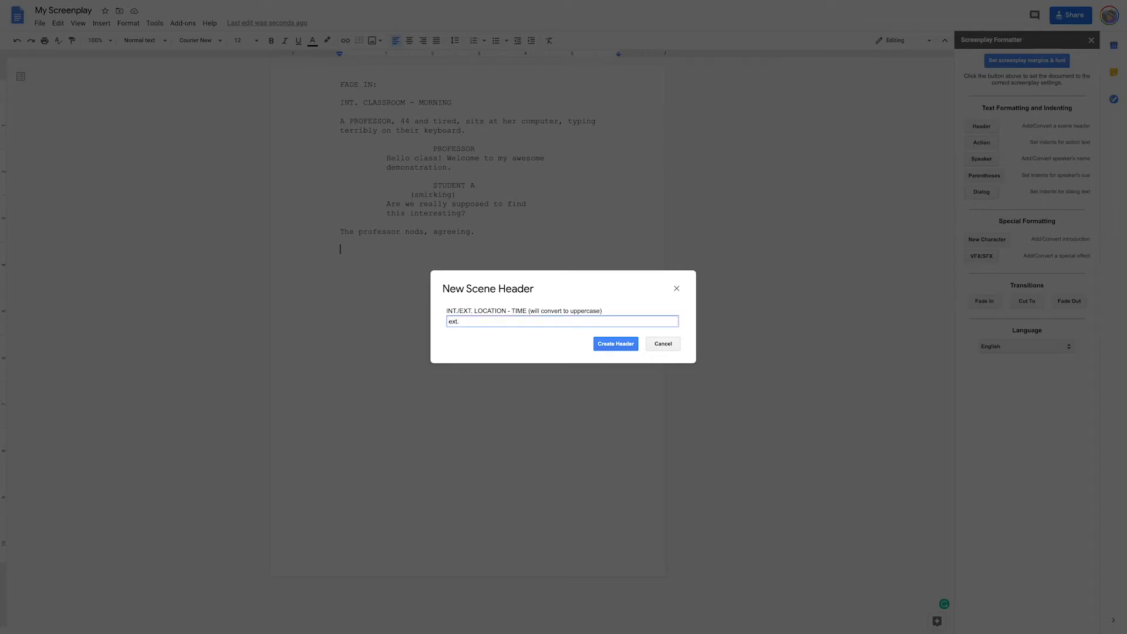
text(ext. college campus - afternoon)
click(615, 343)
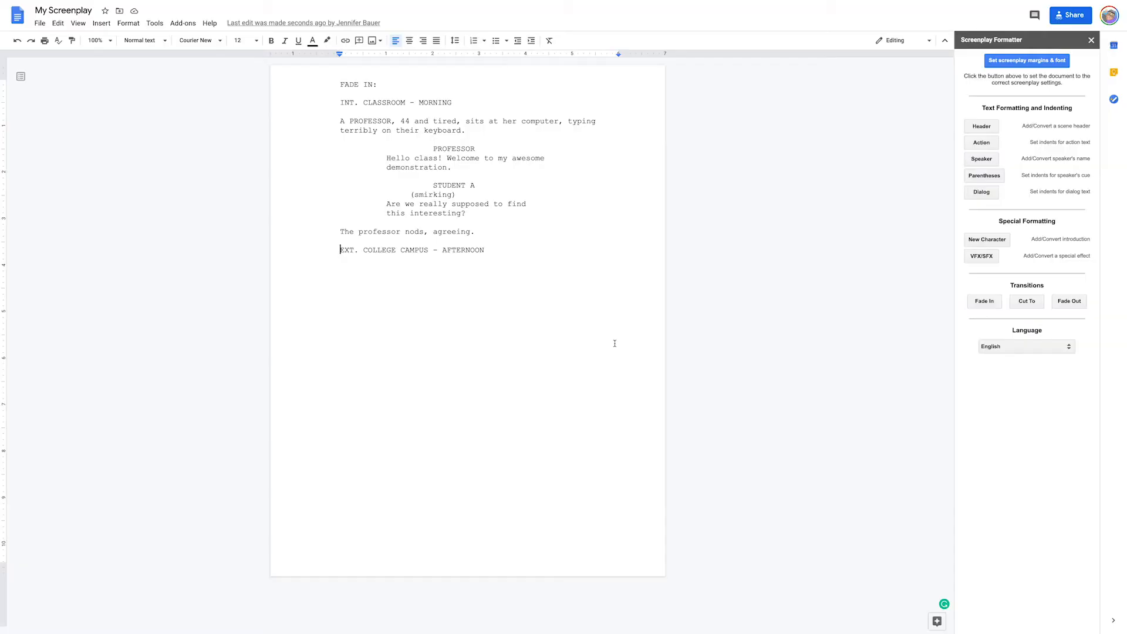
Add the new character's name in capitals below the college campus header and format it as a speaker line.
click(504, 254)
key(Return)
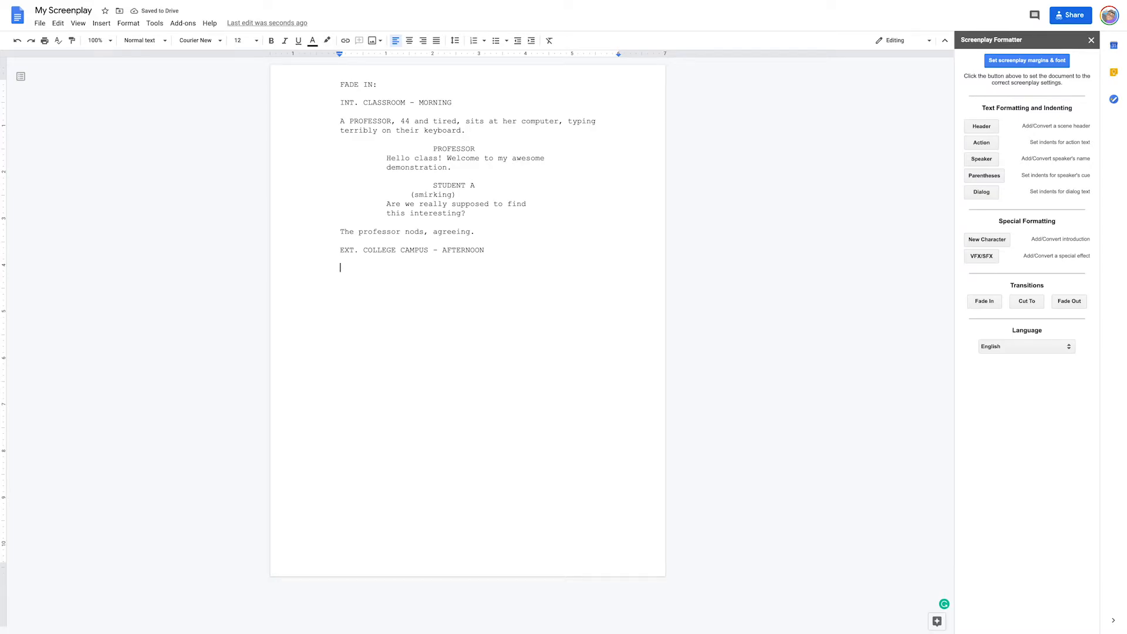
text(SUSIE)
key(Left)
key(Left)
key(Left)
key(Left)
click(988, 159)
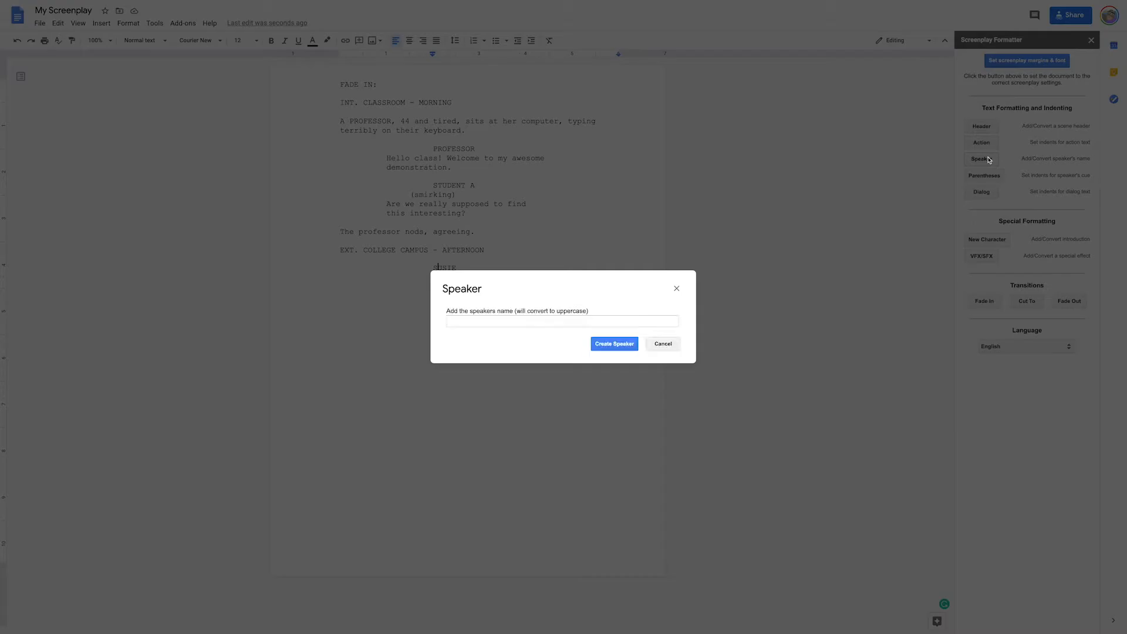
click(651, 344)
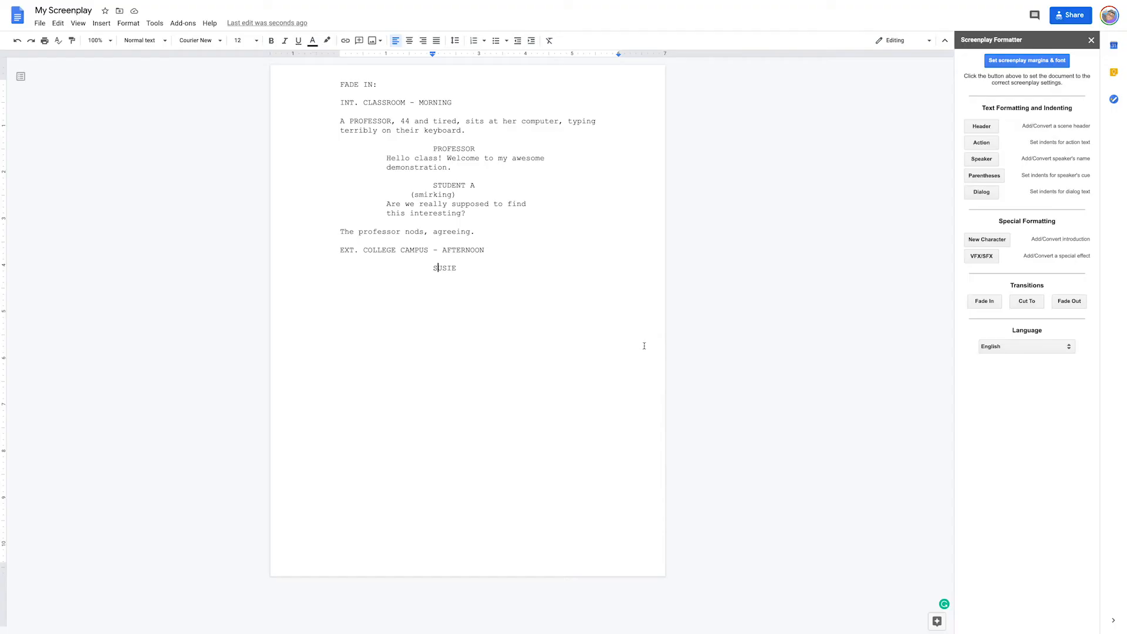
Add the dialog line "What a beautiful day!" beneath the new speaker's name, followed by an empty paragraph.
key(Return)
click(982, 193)
text(What a beautiful day!)
key(Return)
click(992, 143)
text(SUSIE)
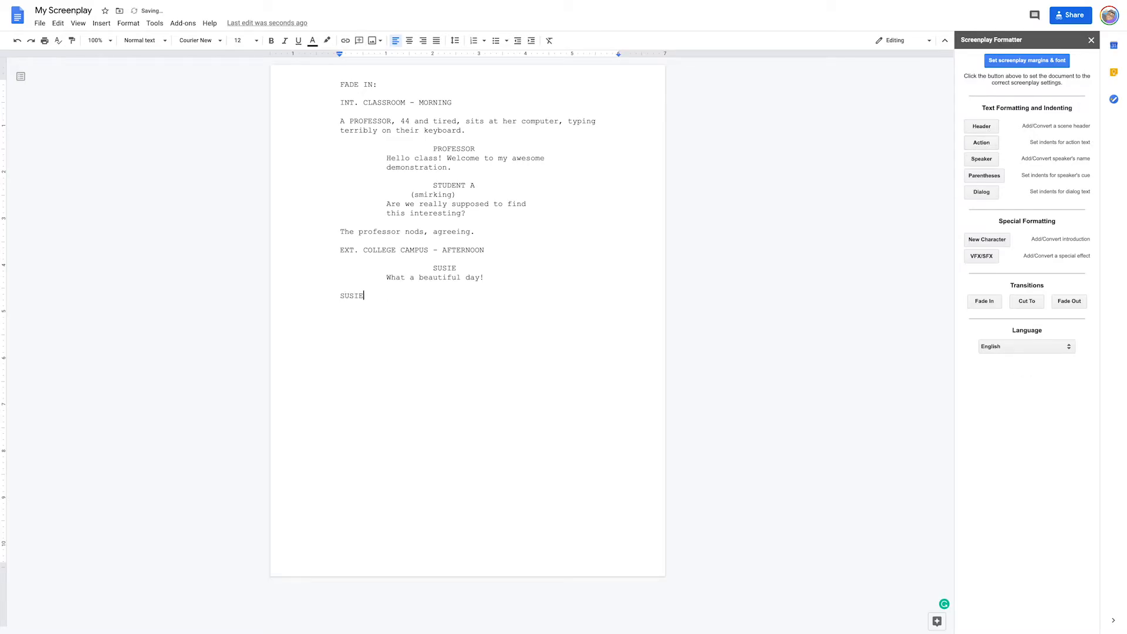
text( is wandering around her college campus.)
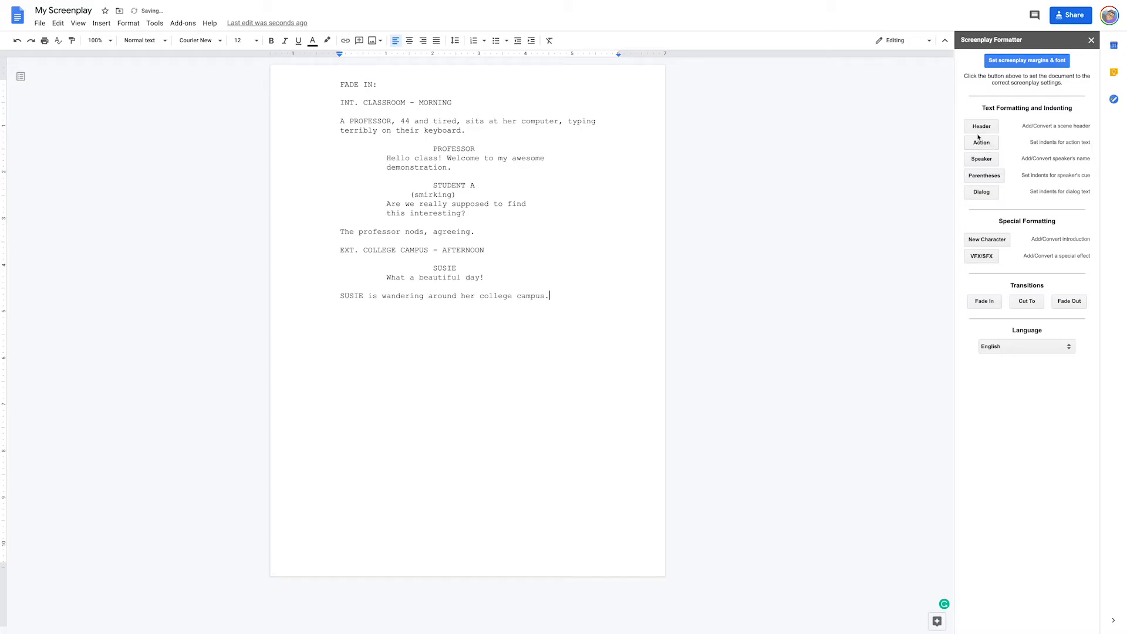
drag(551, 296, 322, 296)
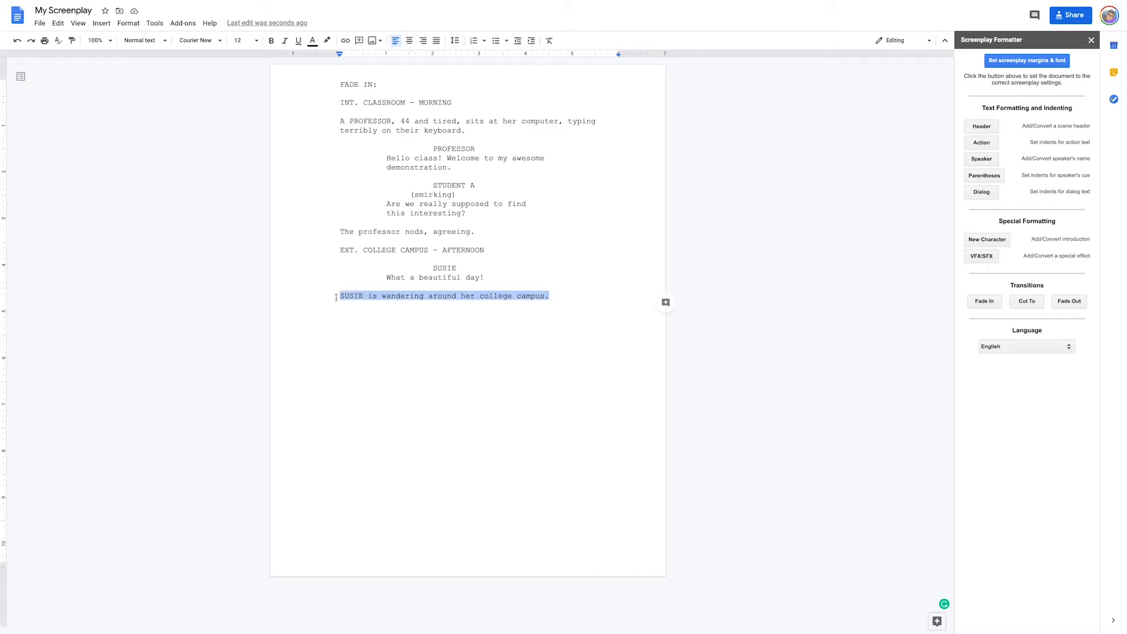
key(BackSpace)
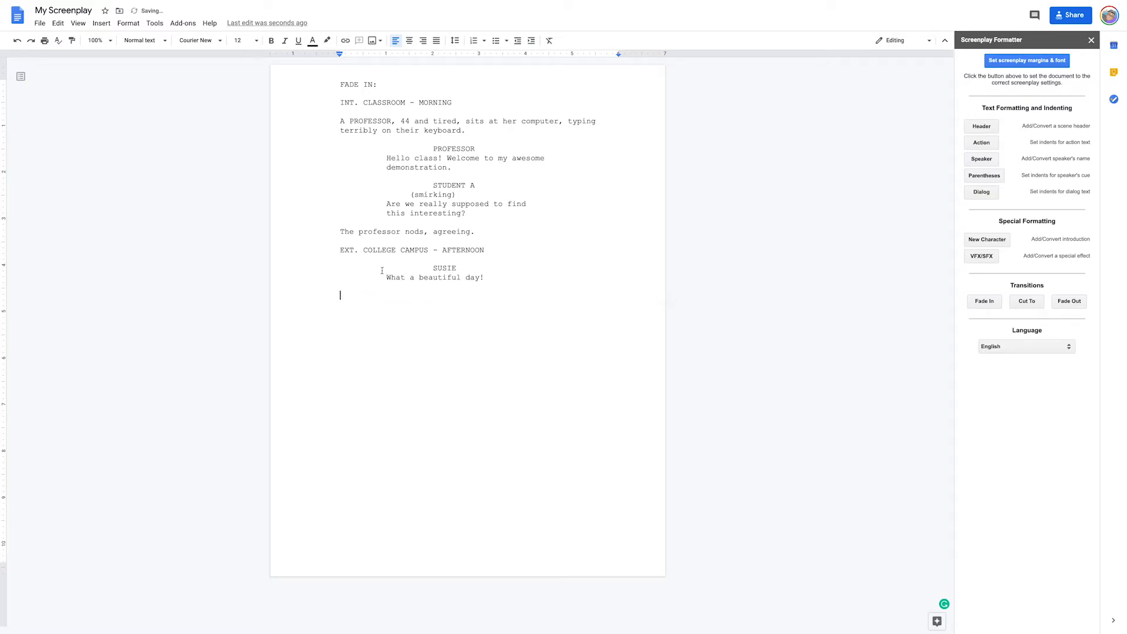
Insert an action line between the college campus header and the speaker's name, saying the new character "is wandering around her college campus.".
click(345, 265)
key(Return)
key(Return)
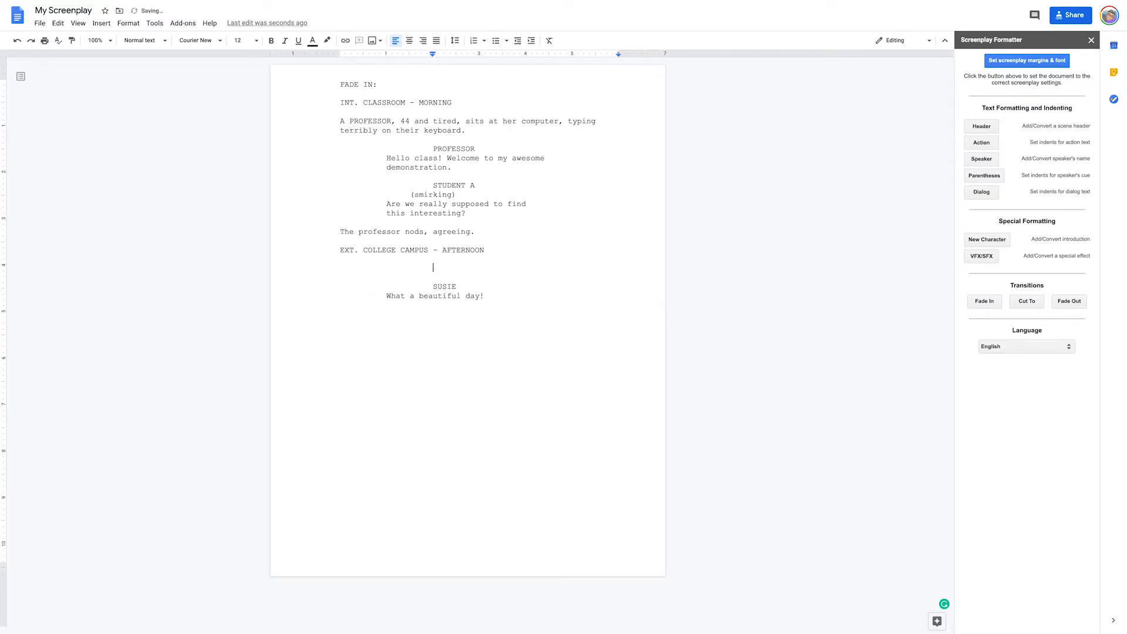
text(SUSIE is wandering around her college campus.)
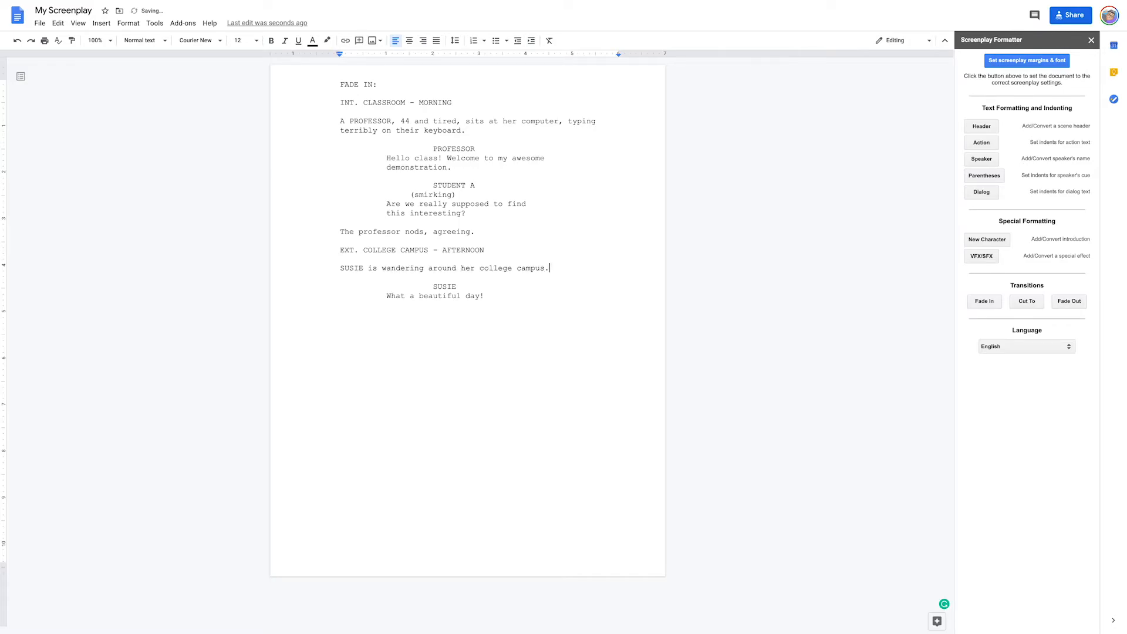
Add the right-aligned transition "FADE TO BLACK." in a new paragraph below "What a beautiful day!".
click(484, 299)
key(Return)
click(426, 41)
click(976, 145)
click(423, 40)
text(FADE TO BLACK.)
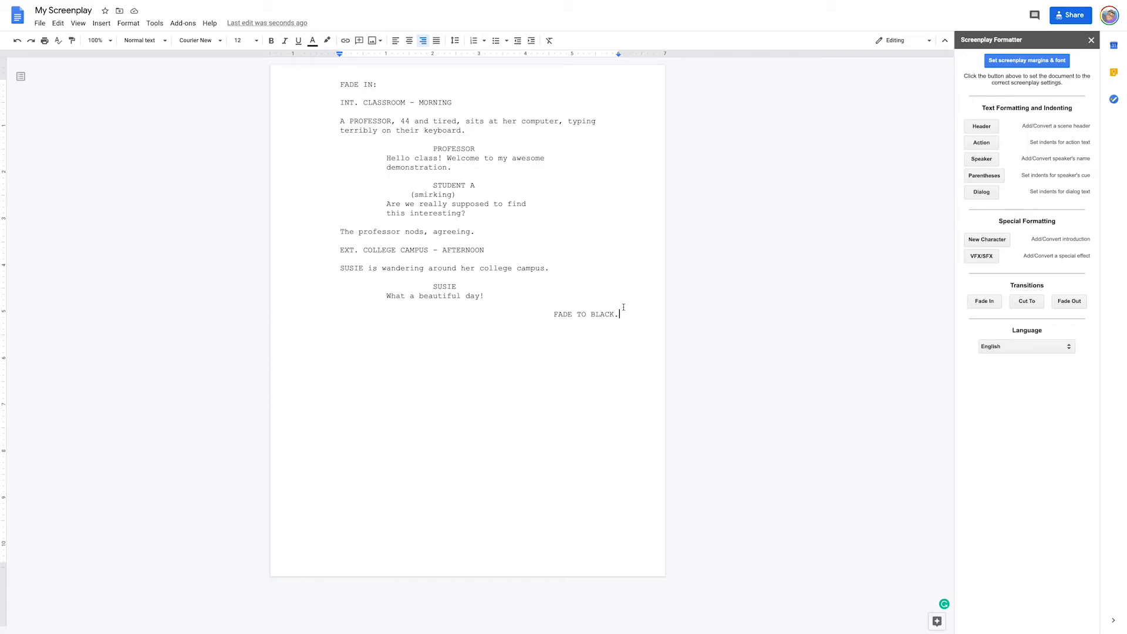
Share the document by link with anyone who has the link as Commenter, and copy the link.
click(1070, 17)
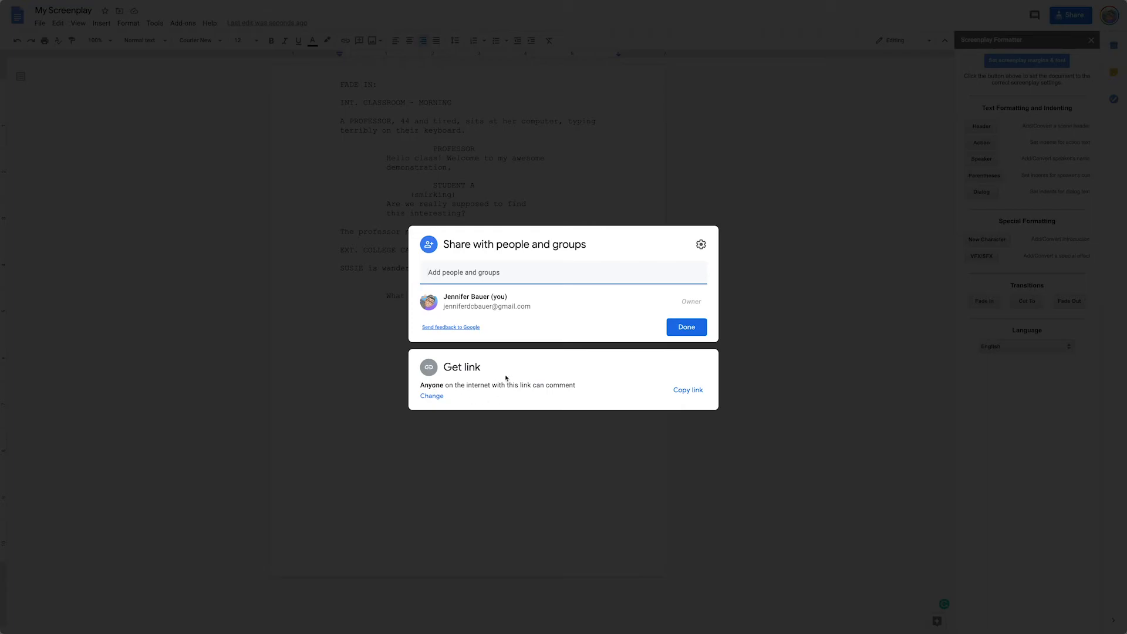
click(431, 397)
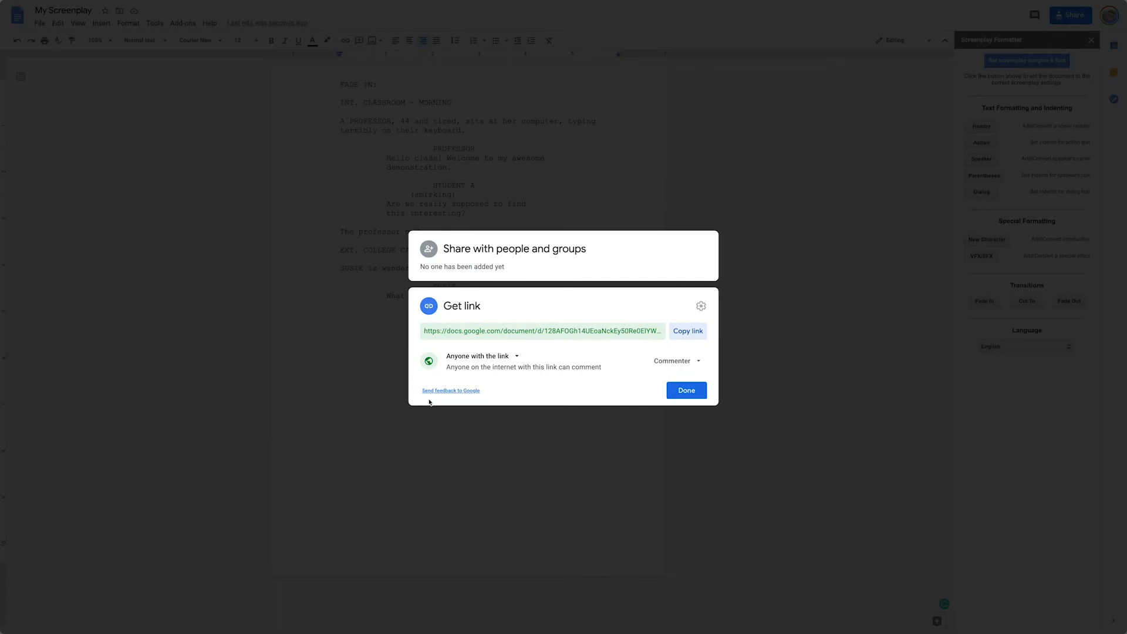
click(517, 358)
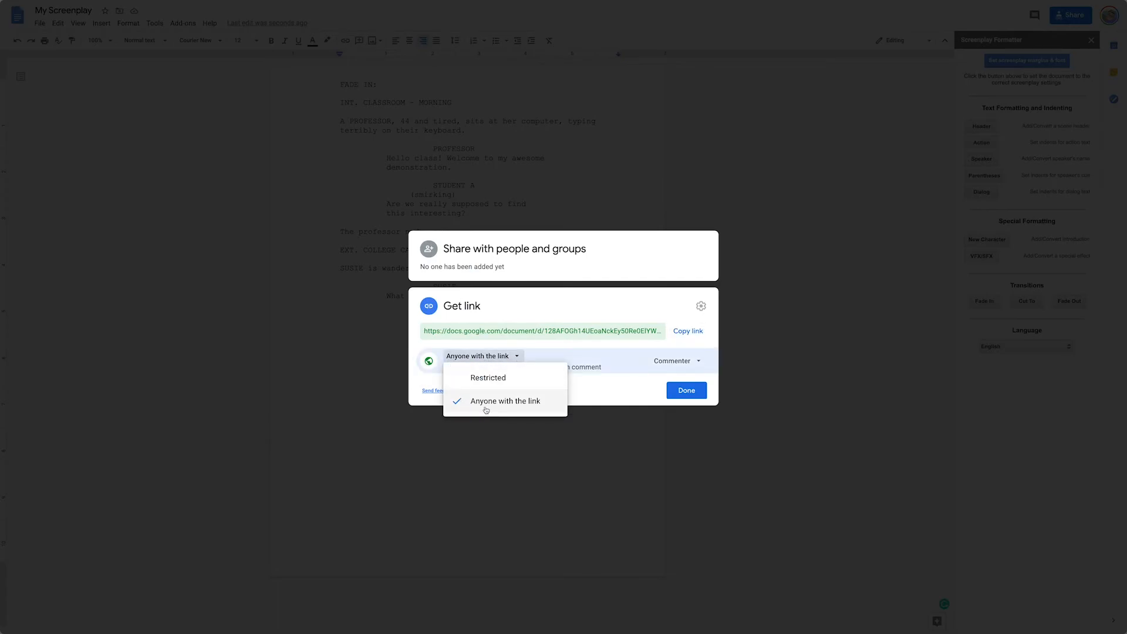
click(627, 385)
click(676, 361)
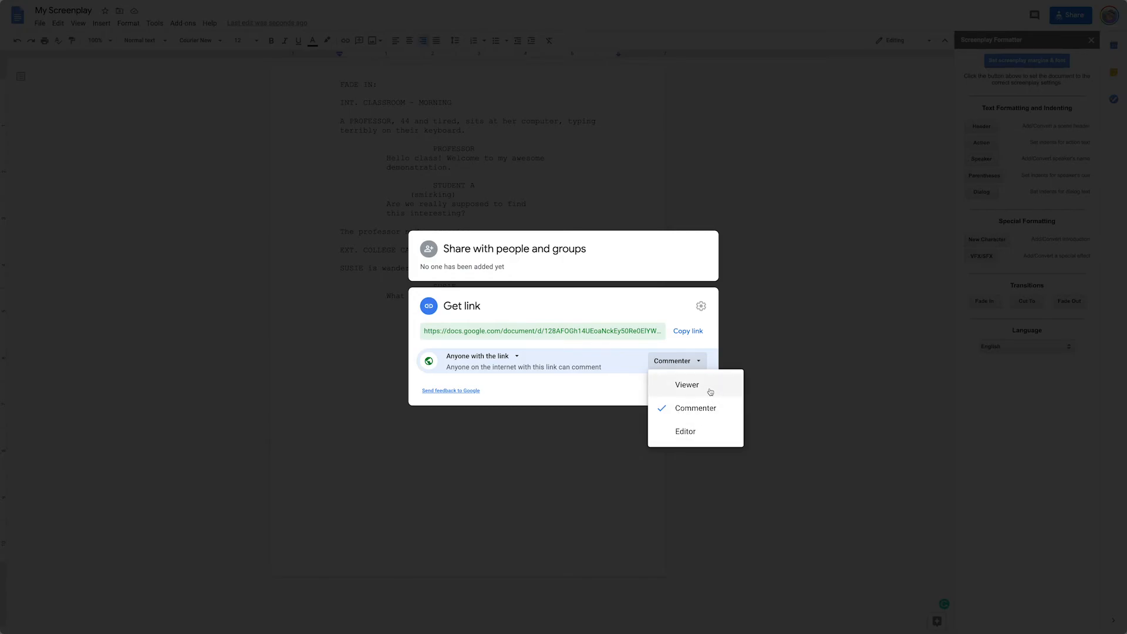
click(712, 408)
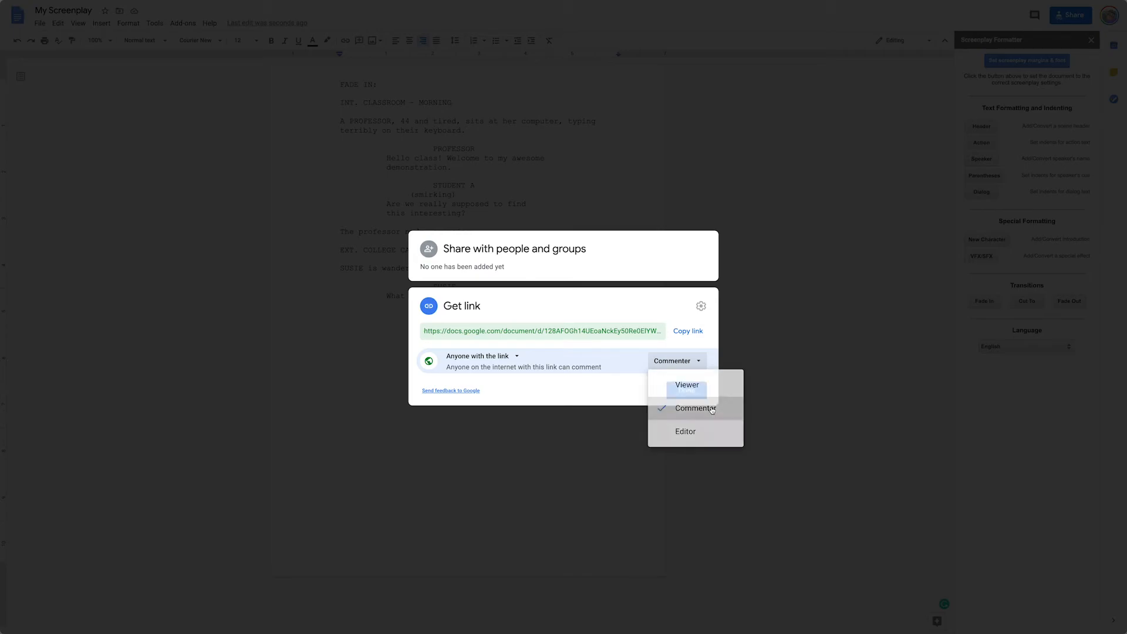
click(694, 332)
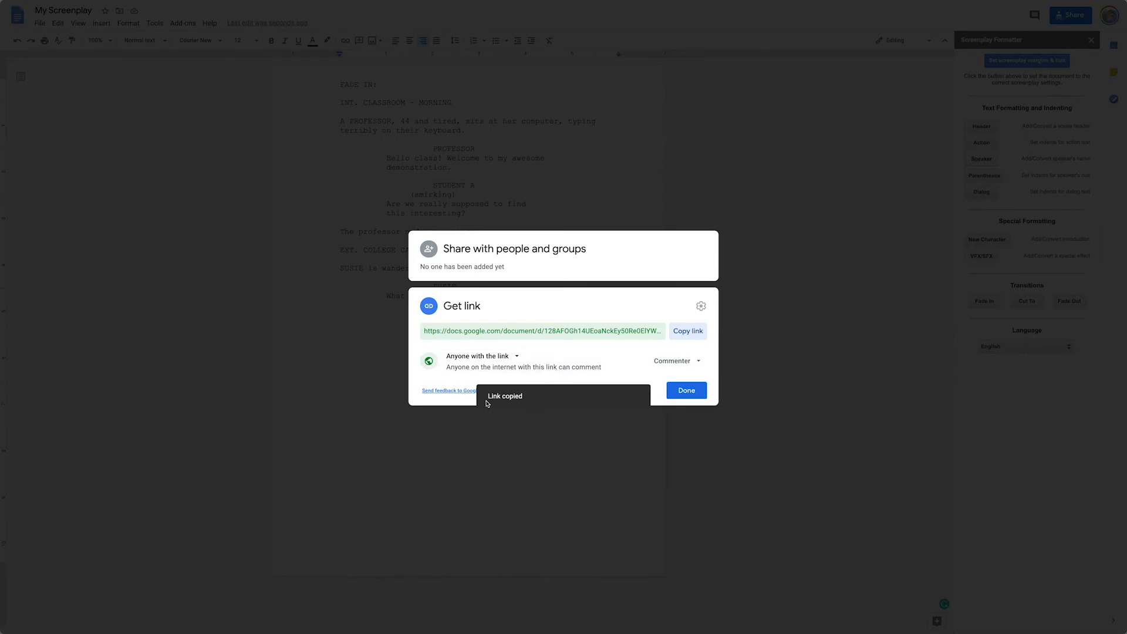
click(684, 398)
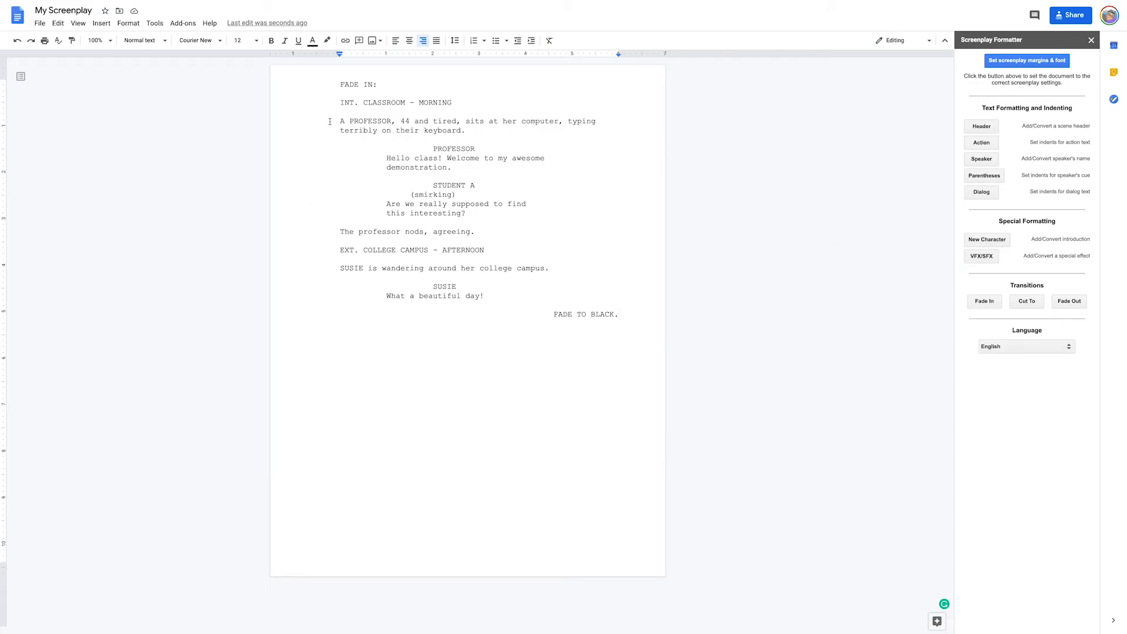
Attach the comment "be more descriptive here" to the action paragraph introducing the professor, and mark the comment as resolved.
drag(341, 121, 663, 127)
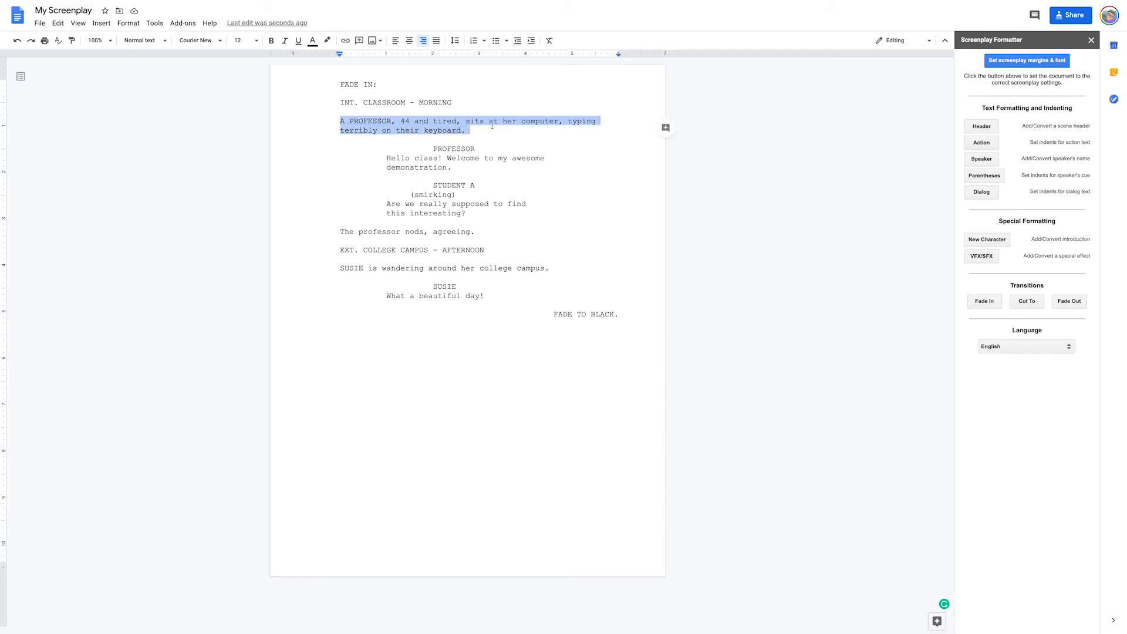
click(665, 128)
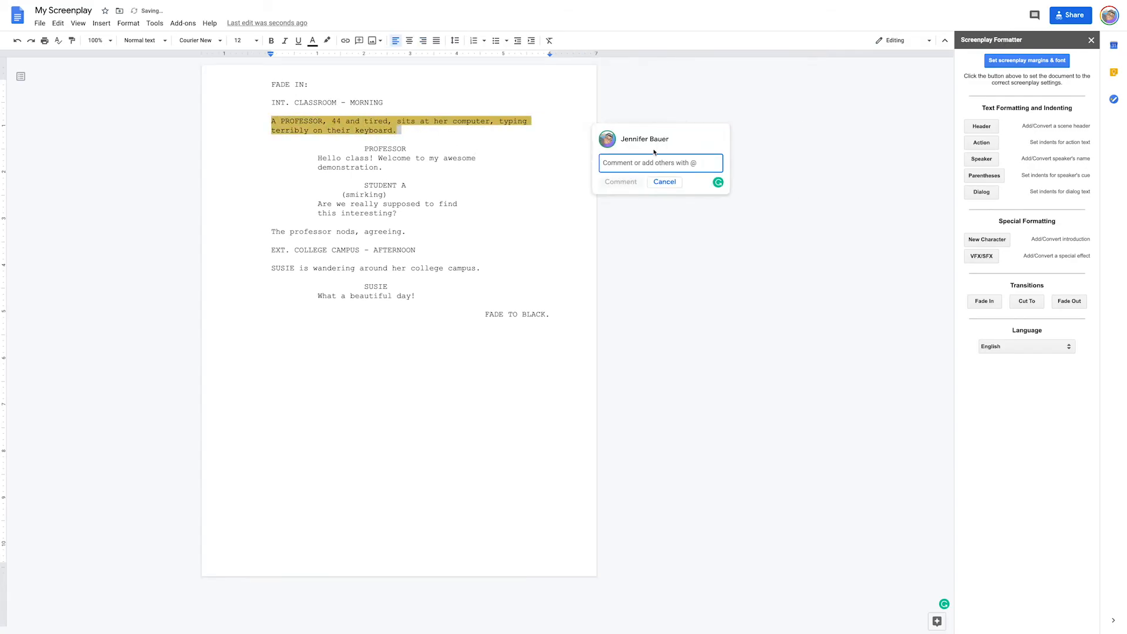
text(be)
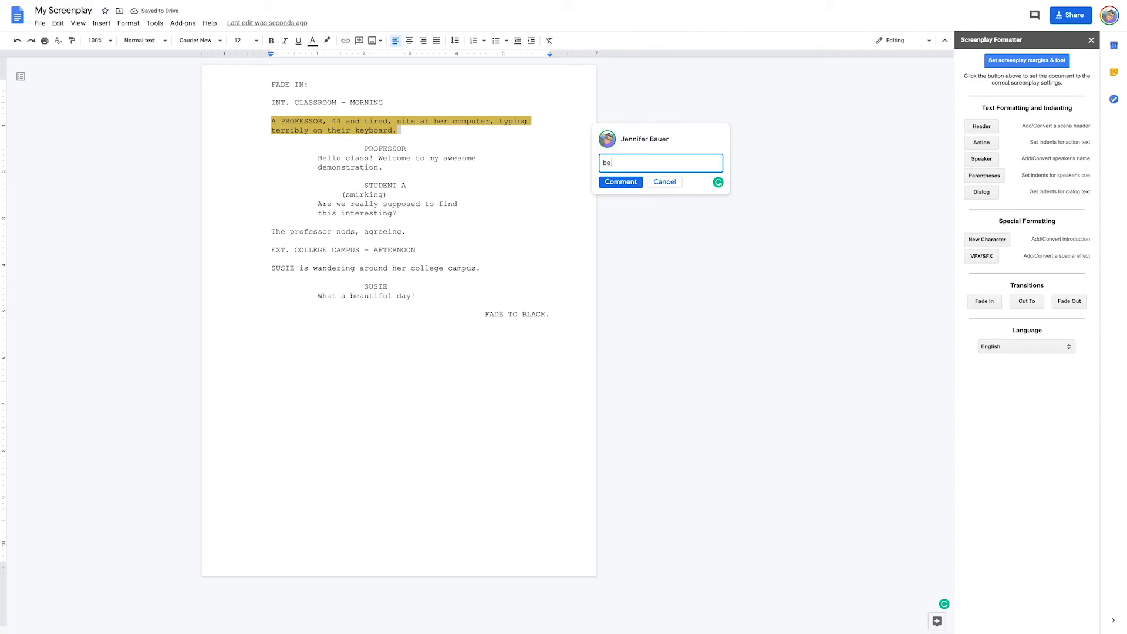
text( descriptive here)
click(614, 164)
text(more)
click(619, 183)
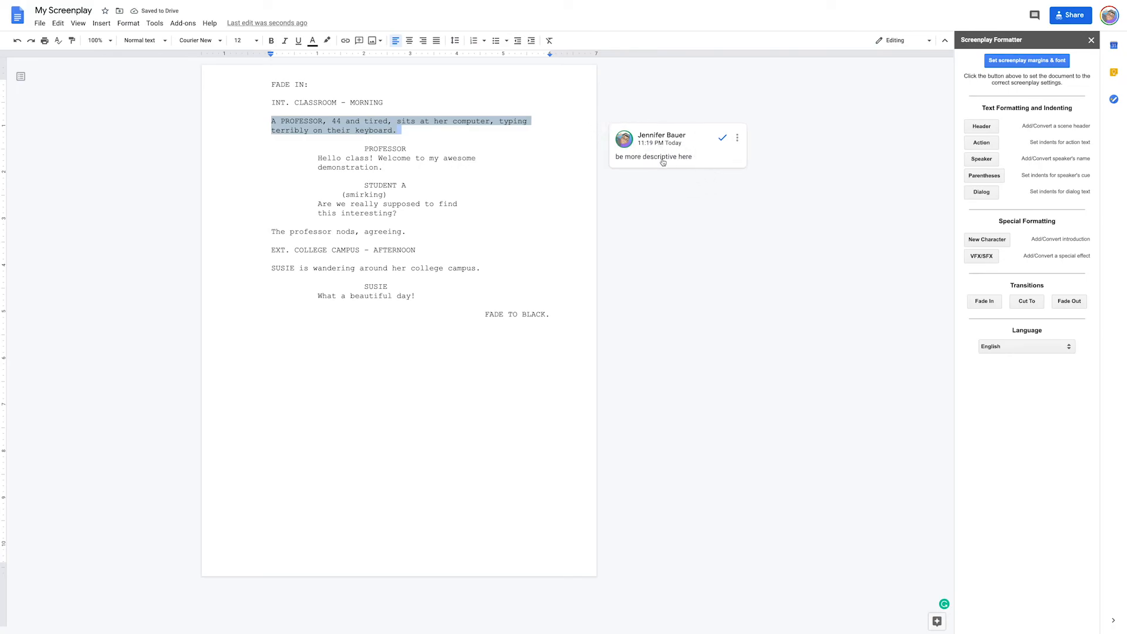
click(675, 165)
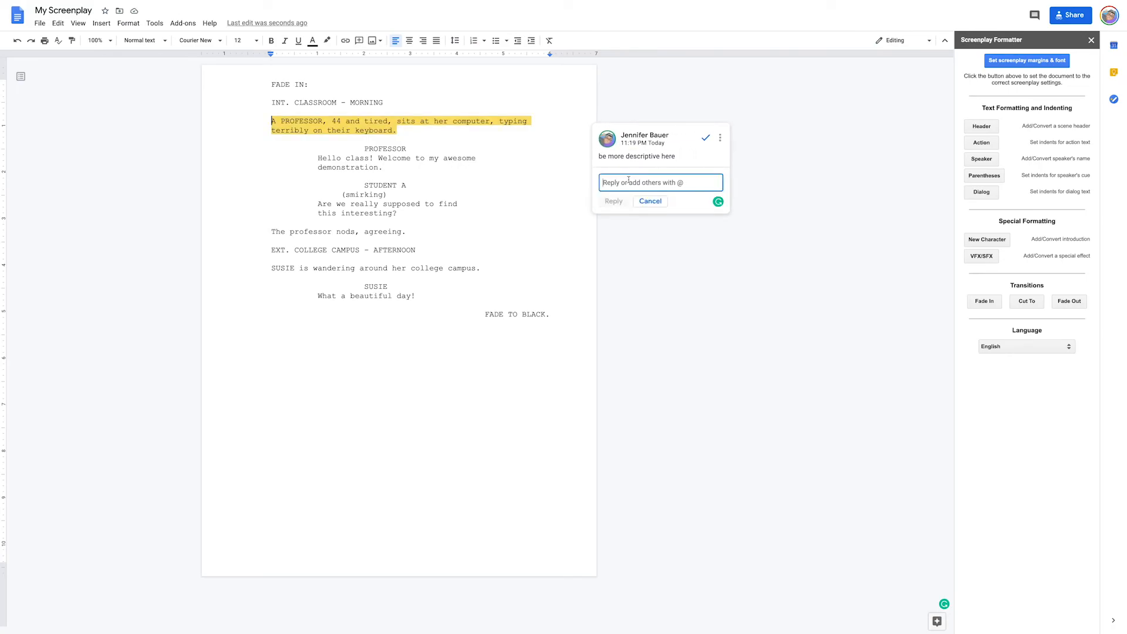
click(706, 140)
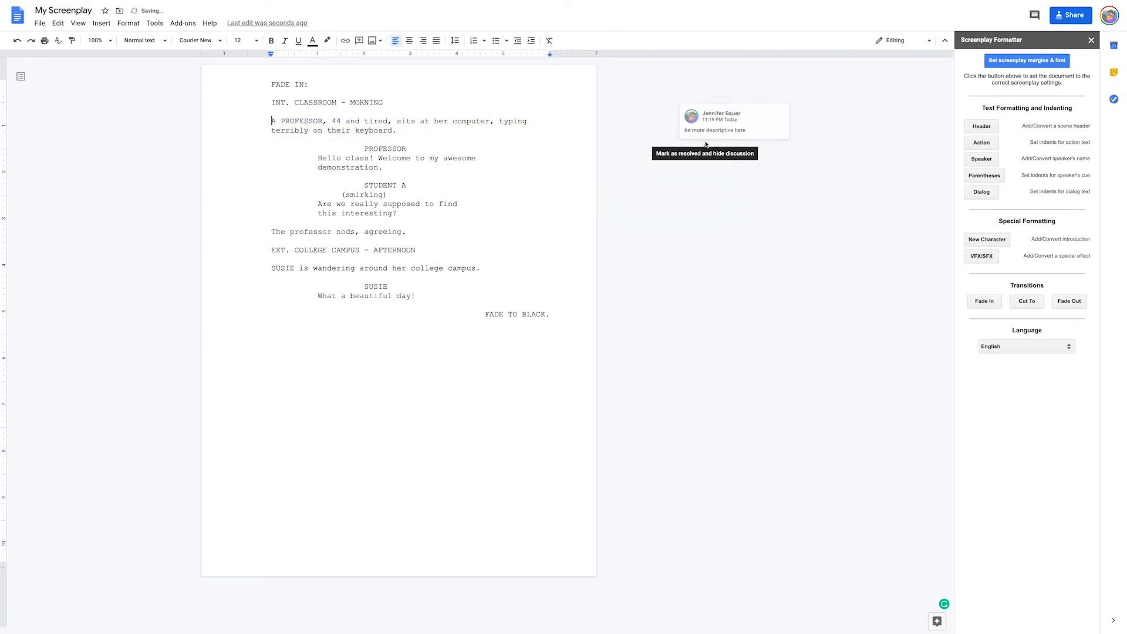